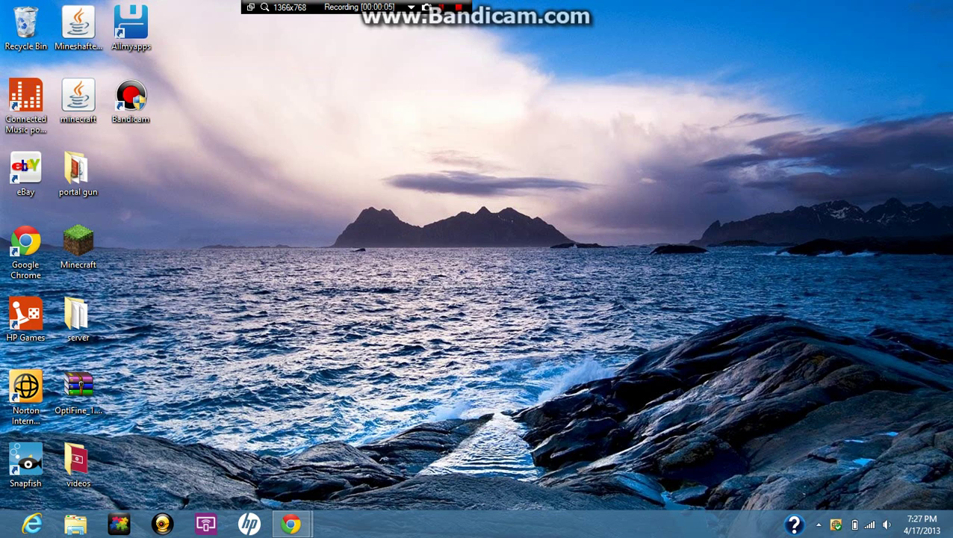
Close the CoolROM download pop-up window and bring the Super Smash Bros. Melee browser window forward.
mouse_move(291, 524)
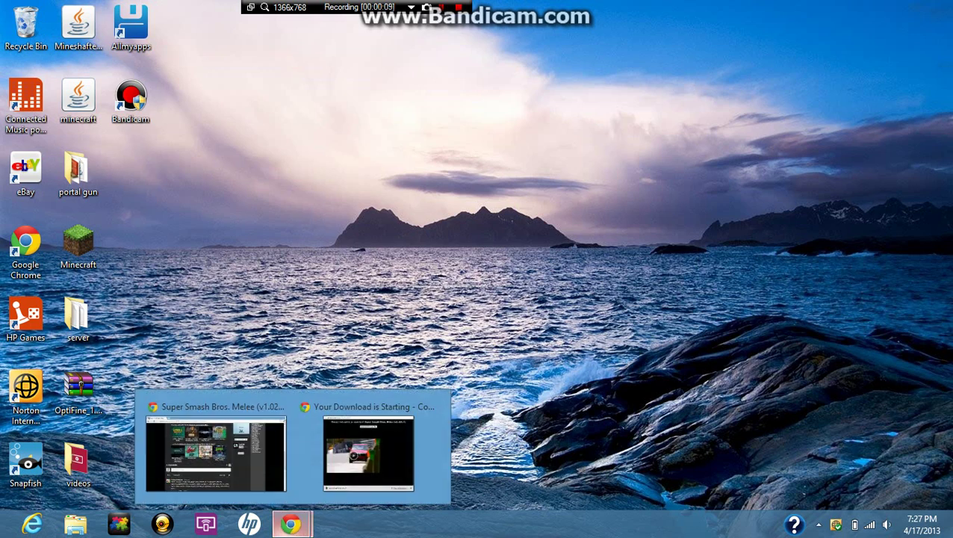
mouse_move(368, 448)
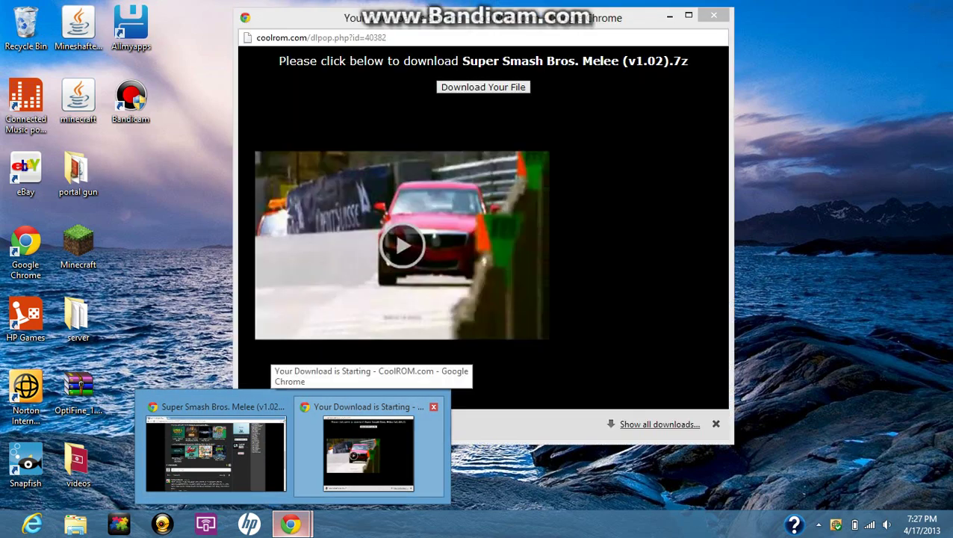
left_click(433, 407)
left_click(293, 452)
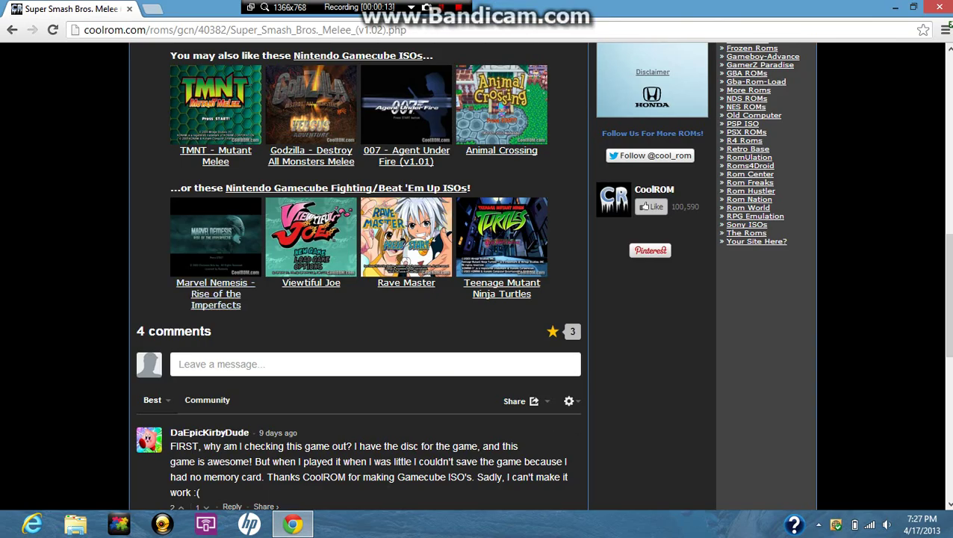
Open emulator-zone.com in a new browser tab, moving the recorder bar out of the way.
left_click(152, 8)
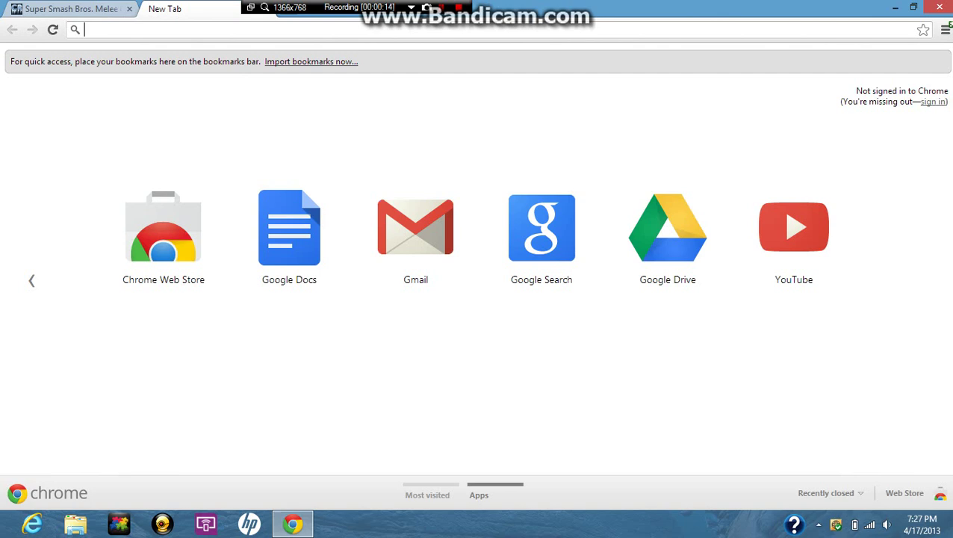
left_click_drag(359, 7, 581, 7)
left_click(85, 30)
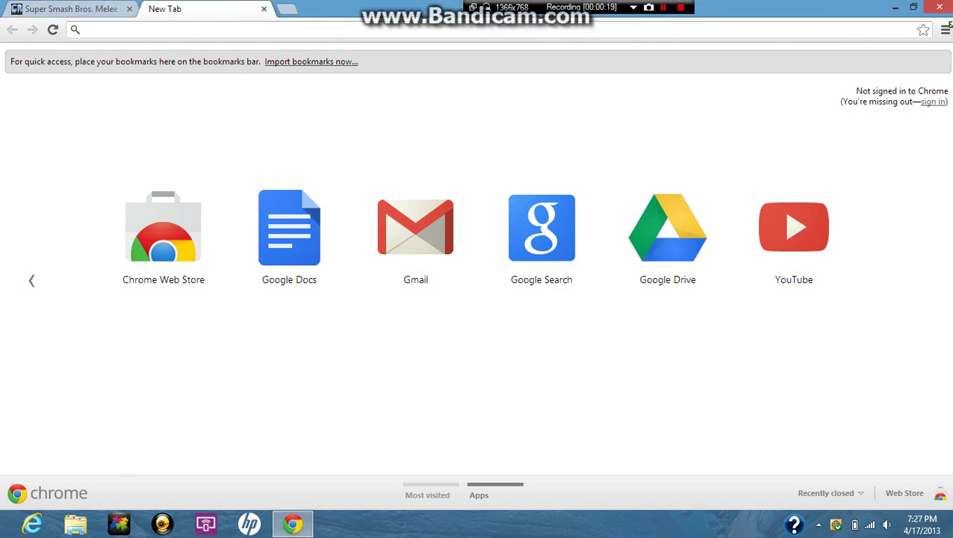
type("emulator-zone.com")
key("Return")
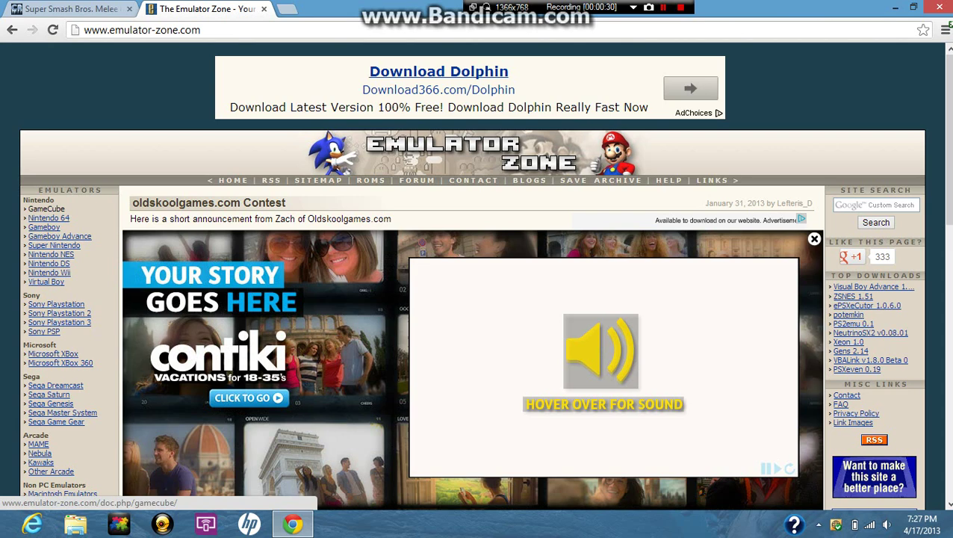
Open the Dolphin page from the site's GameCube emulators list and go to its download section.
left_click(46, 209)
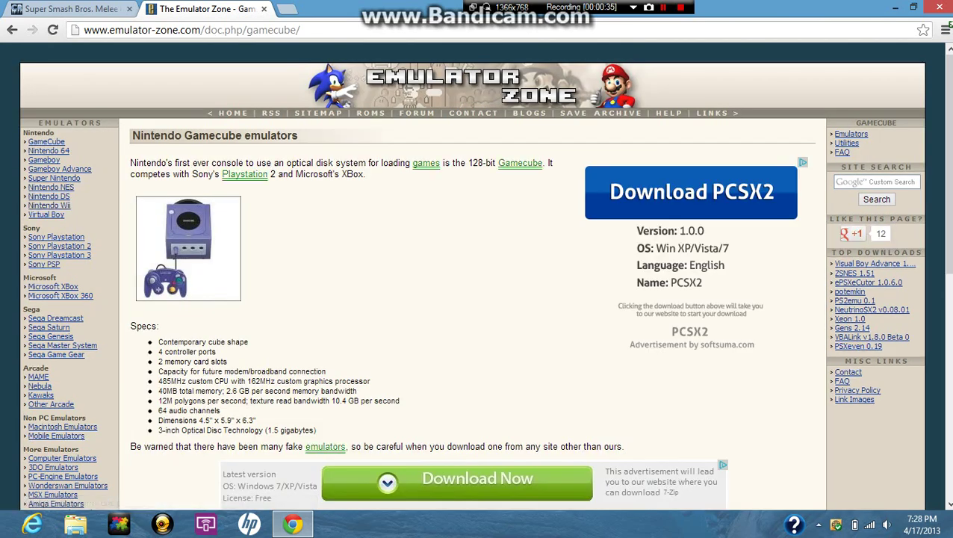
scroll(471, 268, "down", 3)
scroll(470, 269, "down", 1)
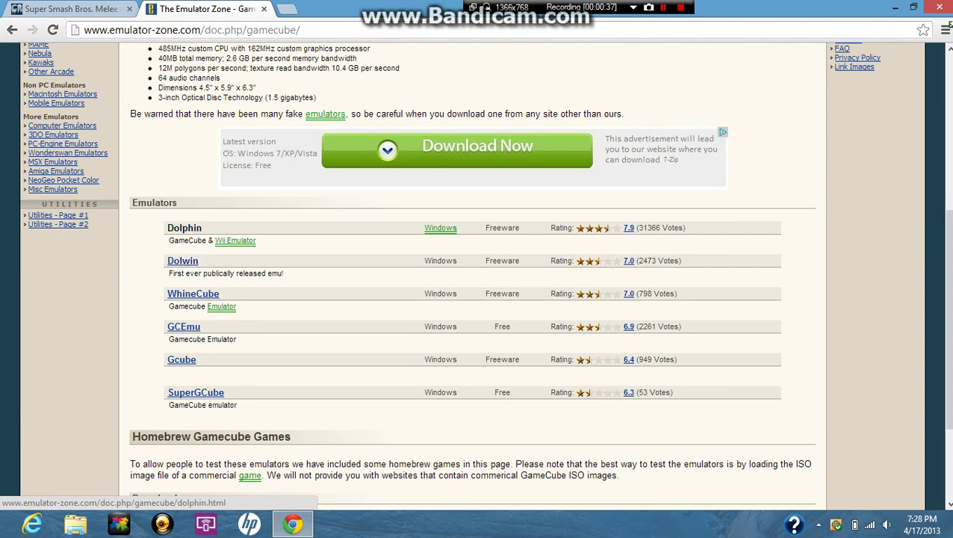
left_click(196, 227)
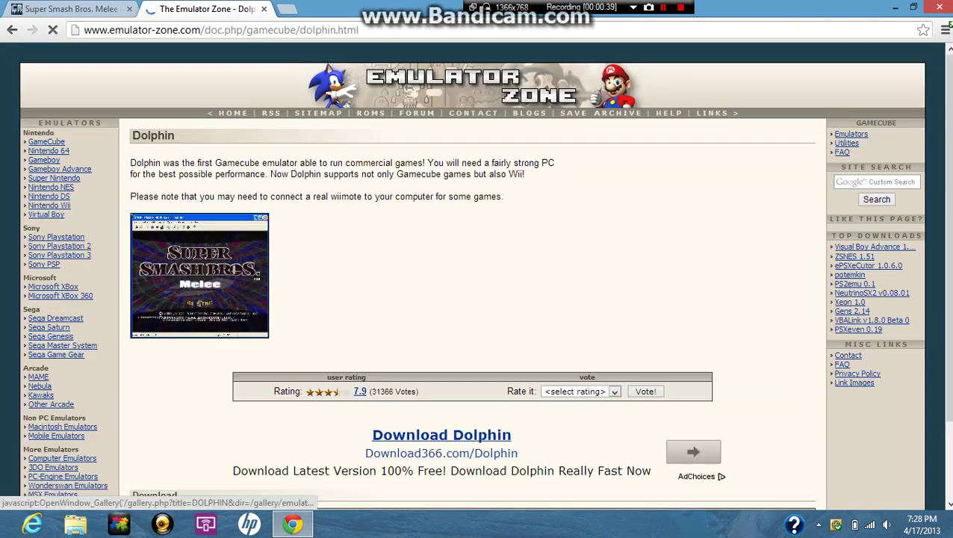
scroll(478, 277, "down", 3)
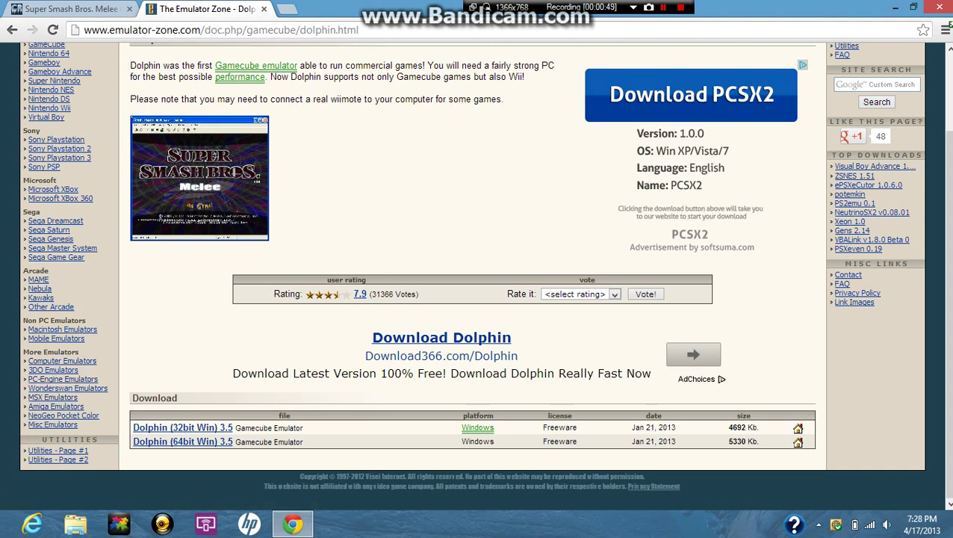
Check in the Windows system information whether the computer is 32-bit or 64-bit, and close it again.
right_click(2, 534)
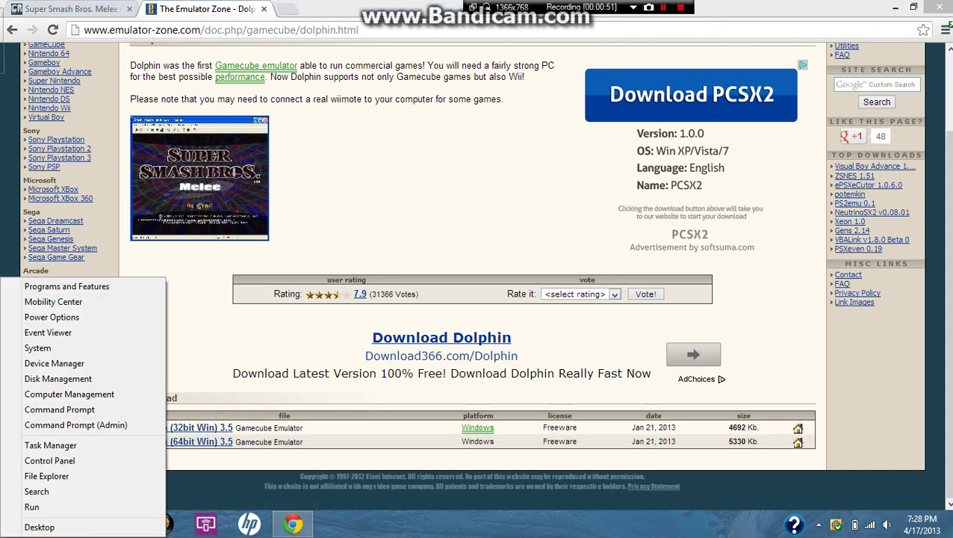
left_click(38, 348)
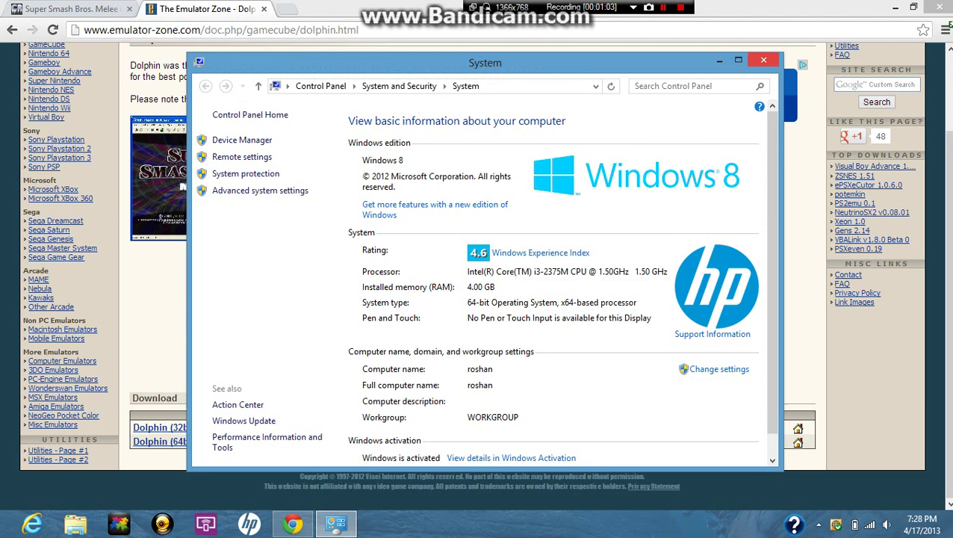
key("alt+F4")
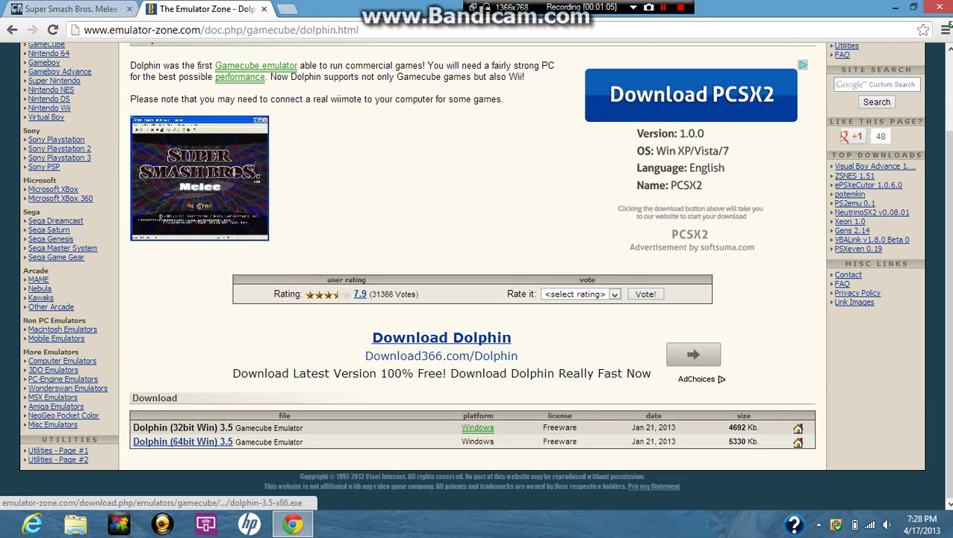
Download Dolphin (32bit Win) 3.5 and extract the archive to the Downloads folder.
left_click(182, 428)
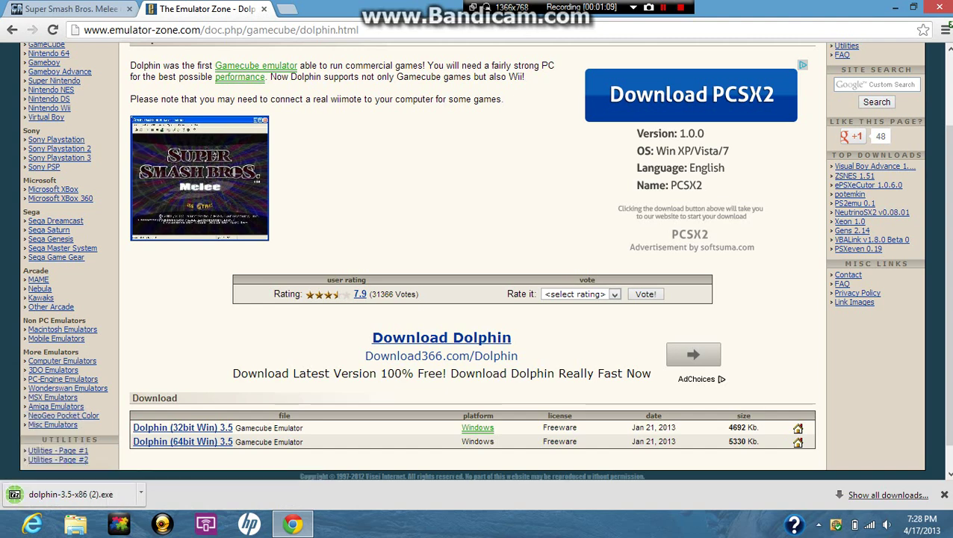
left_click(75, 494)
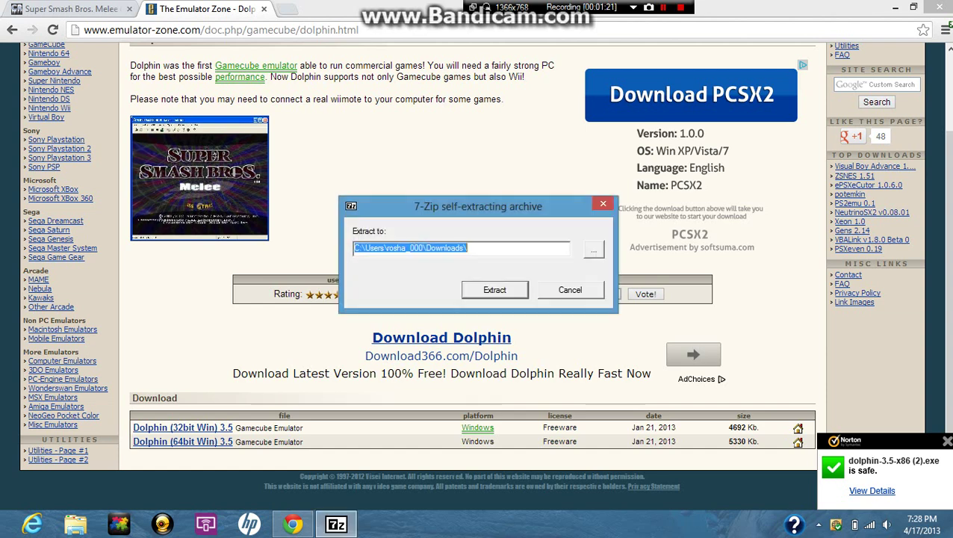
key("Return")
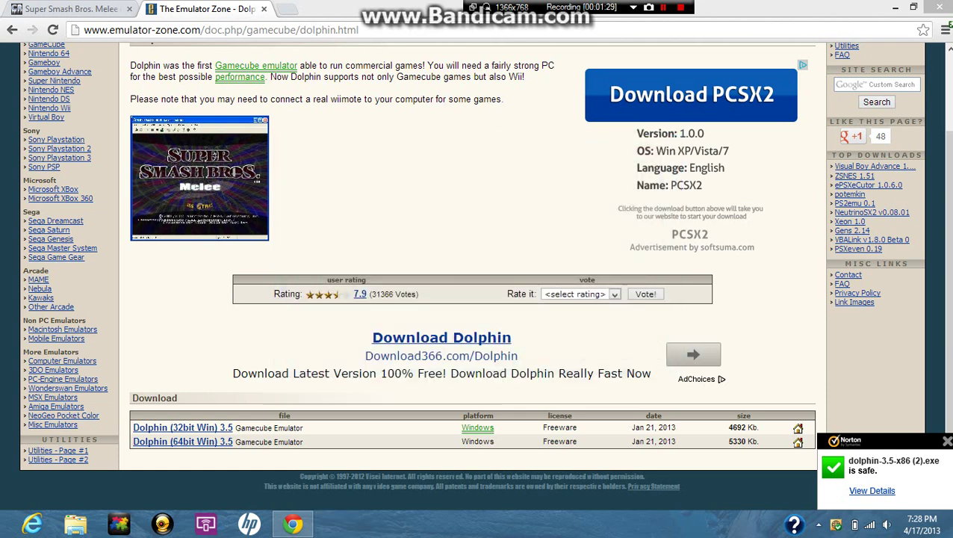
Put the browser away after closing the Emulator Zone tab, and select the Dolphin-3.5-x86 folder in Downloads using File Explorer.
left_click(263, 9)
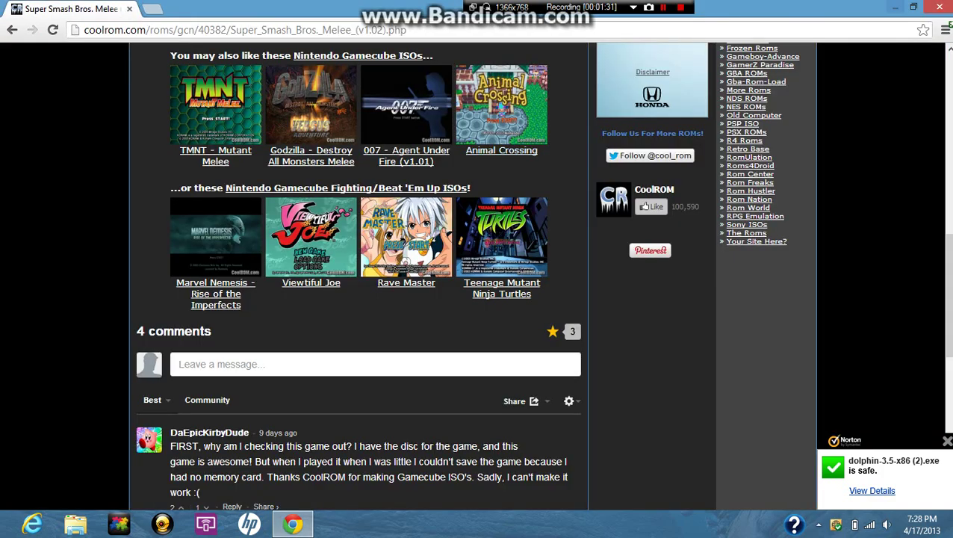
left_click(894, 7)
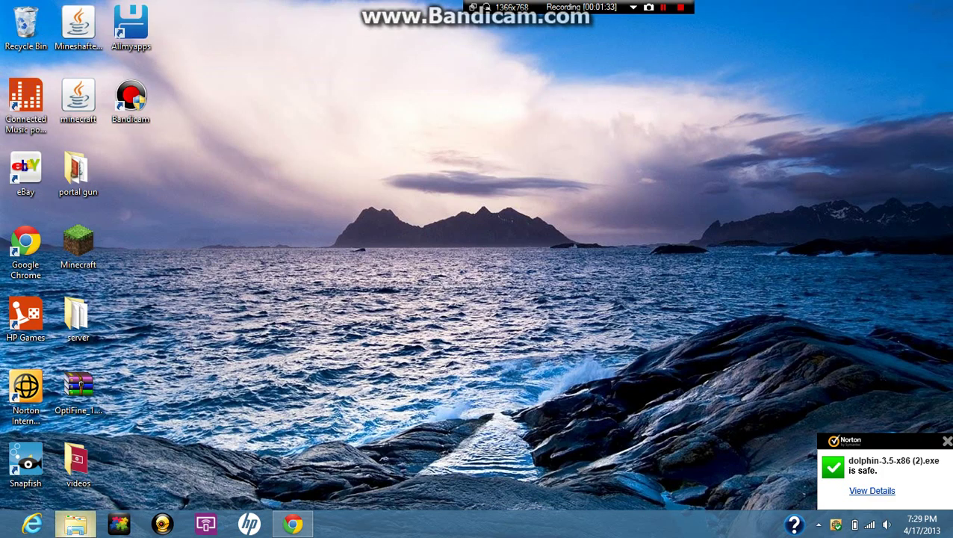
left_click(75, 523)
left_click(322, 189)
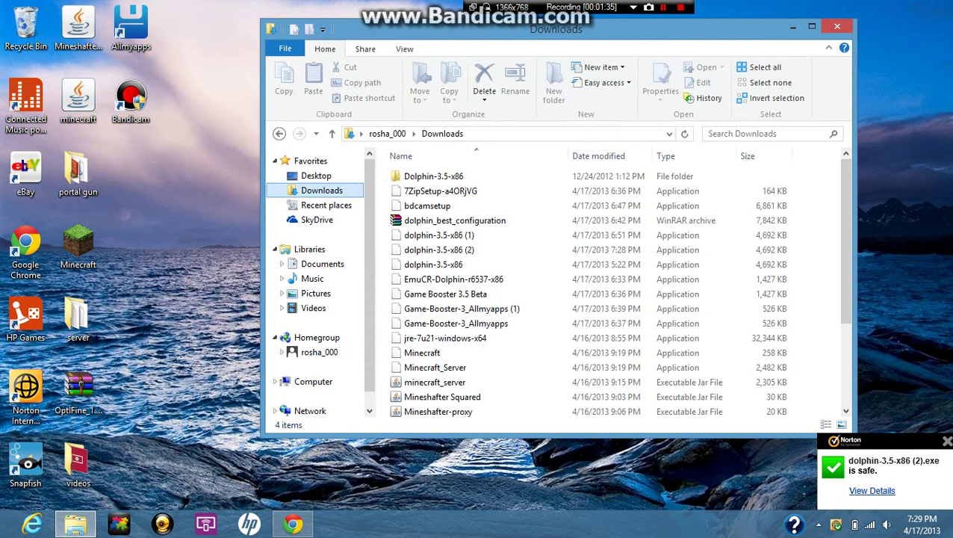
left_click(434, 176)
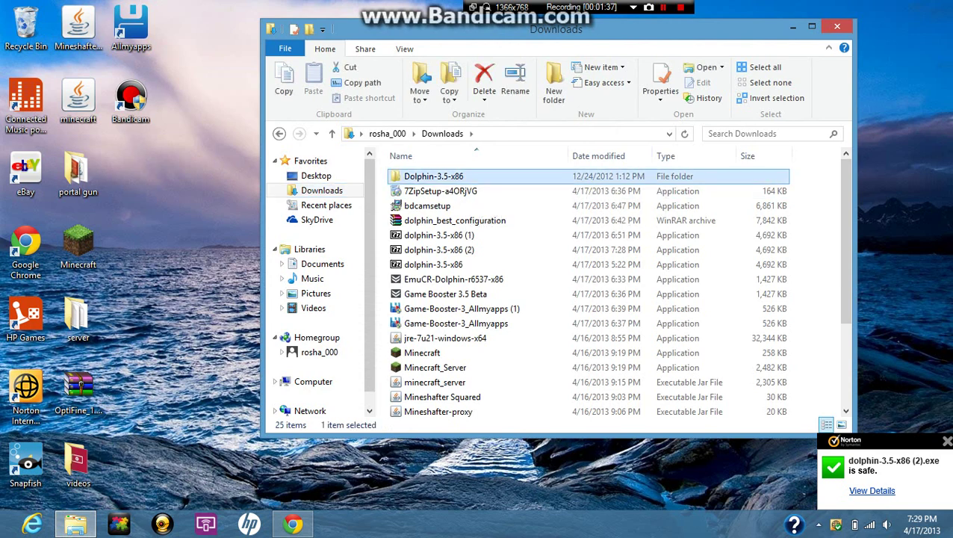
Create a desktop folder named emulator and move the Dolphin-3.5-x86 folder from Downloads into it.
right_click(135, 163)
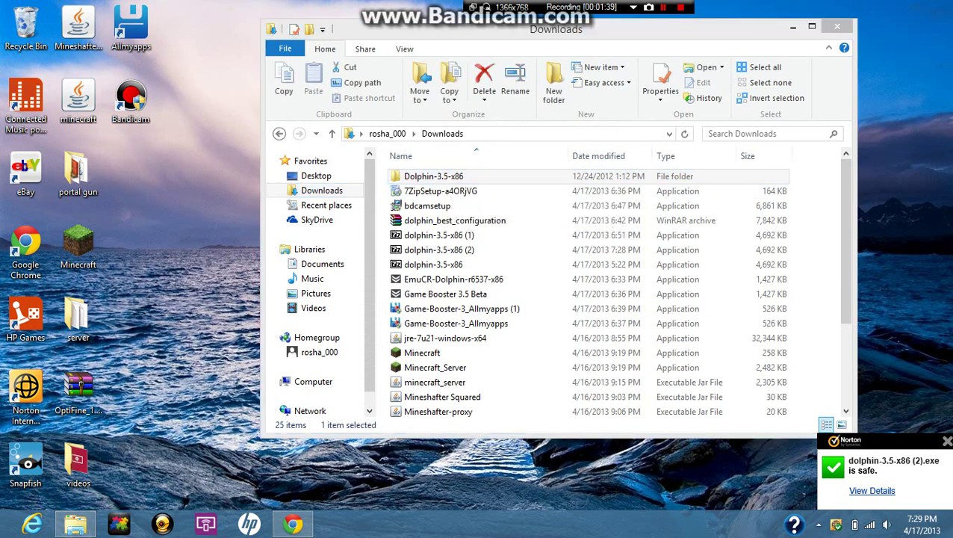
left_click(196, 139)
mouse_move(429, 177)
left_mouse_down()
mouse_move(399, 167)
mouse_move(422, 179)
left_mouse_up()
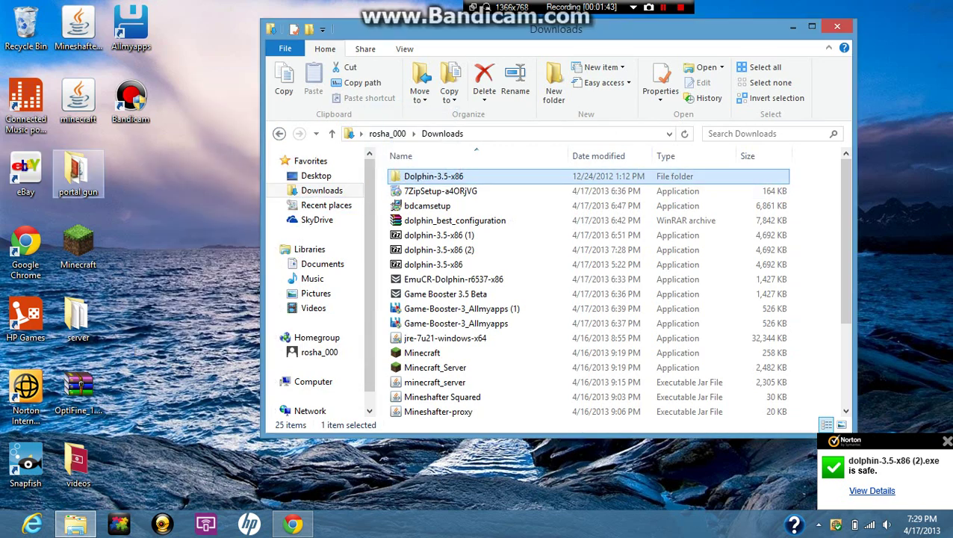
right_click(115, 163)
mouse_move(147, 309)
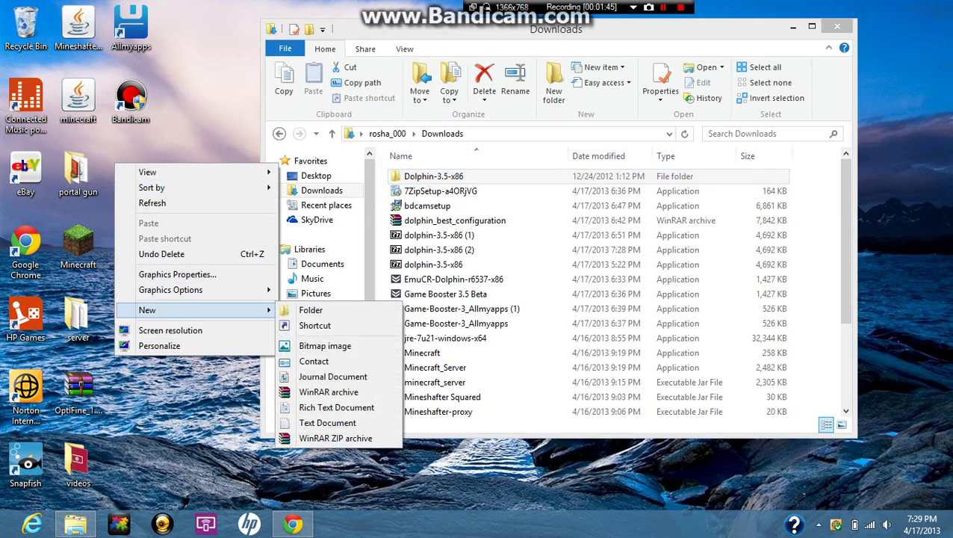
left_click(299, 310)
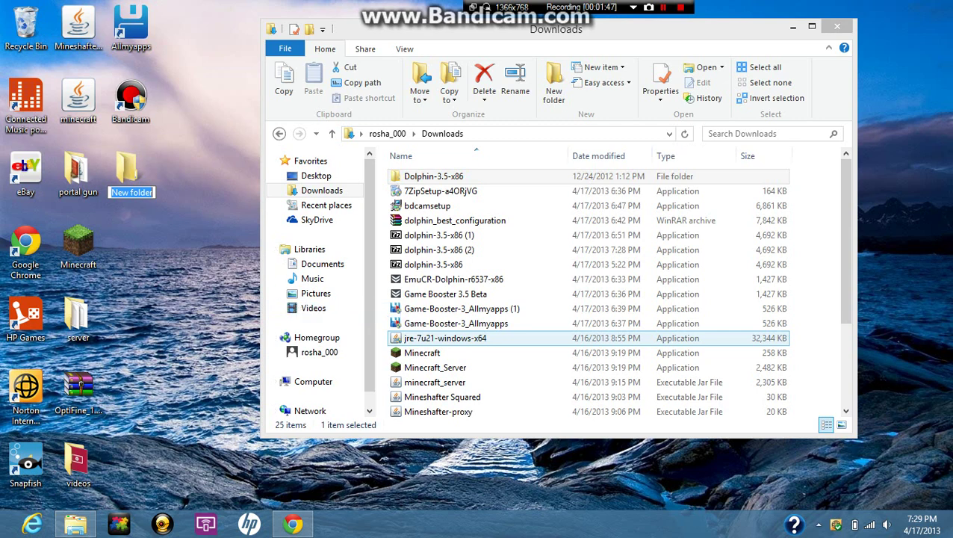
type("emulator")
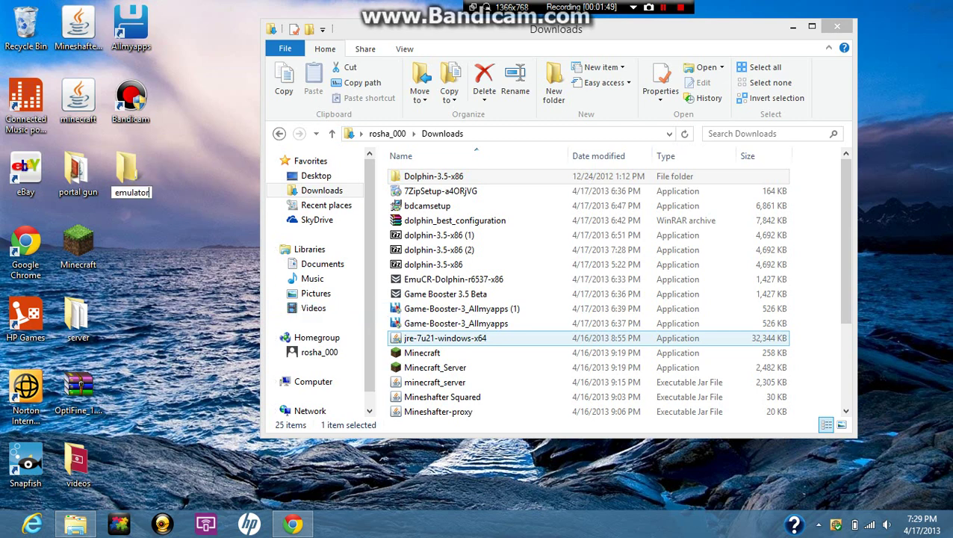
key("Return")
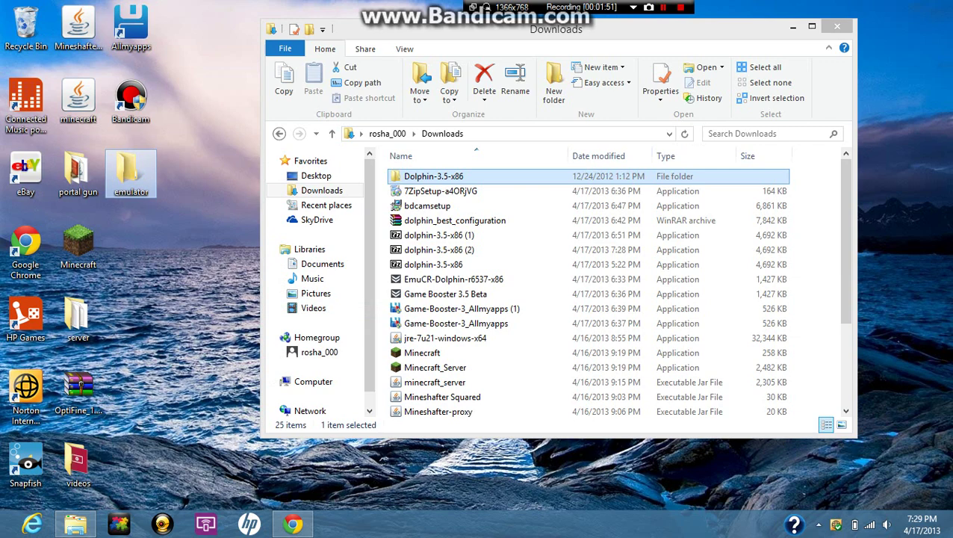
left_click_drag(448, 346, 460, 169)
left_click_drag(450, 196, 132, 178)
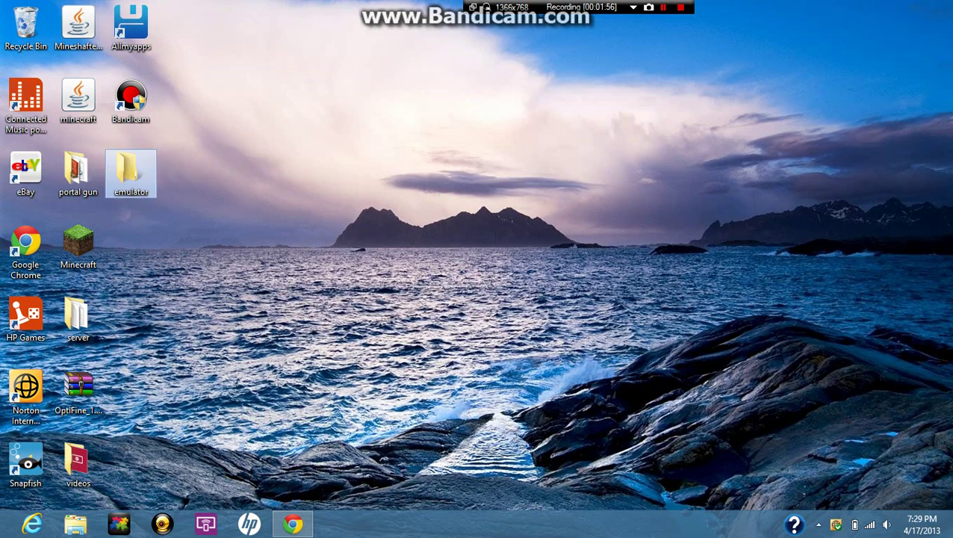
Create a second desktop folder named games.
right_click(125, 237)
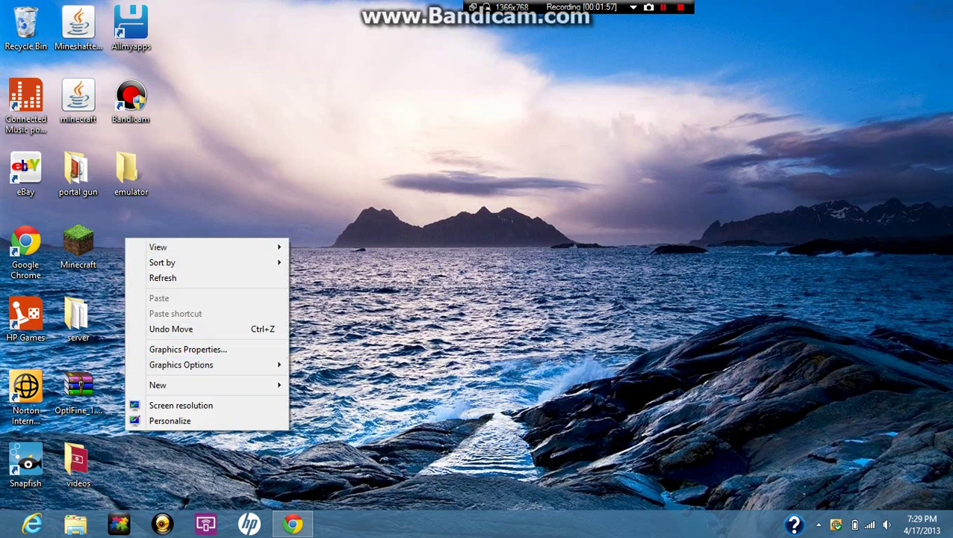
mouse_move(217, 384)
left_click(321, 384)
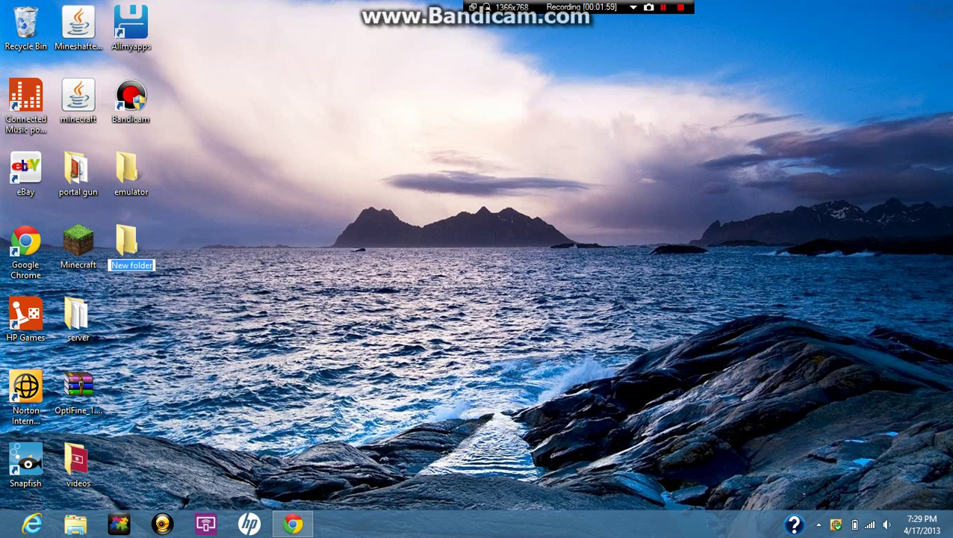
type("games")
key("Return")
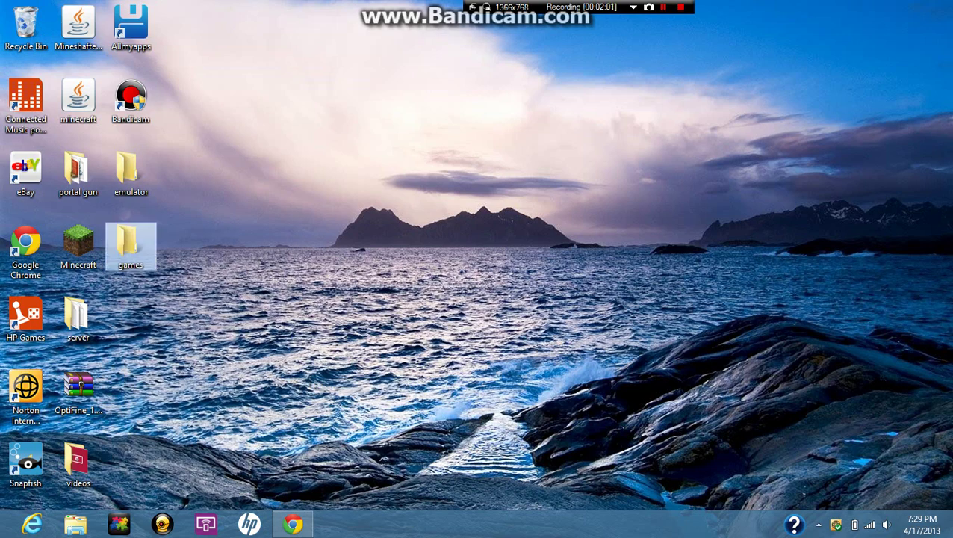
Switch back to Chrome and review the CoolROM page for Super Smash Bros. Melee (v1.02), including its download options.
left_click(293, 523)
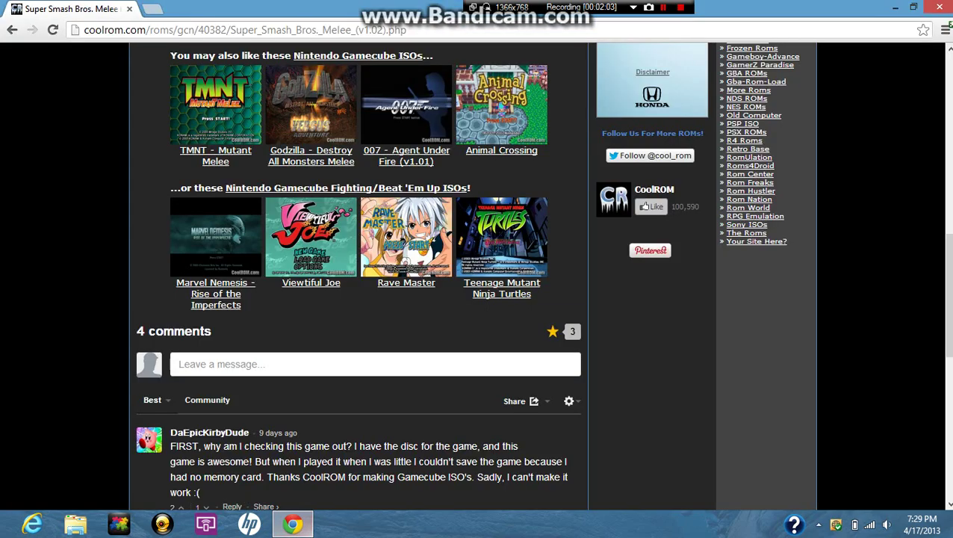
scroll(472, 276, "up", 10)
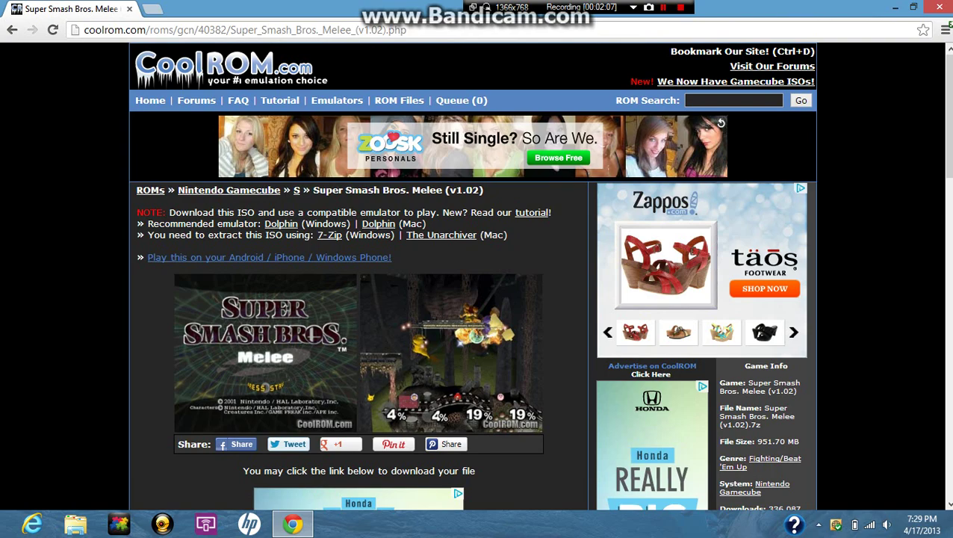
mouse_move(406, 29)
left_mouse_down()
mouse_move(148, 30)
mouse_move(406, 30)
left_mouse_up()
scroll(501, 478, "down", 9)
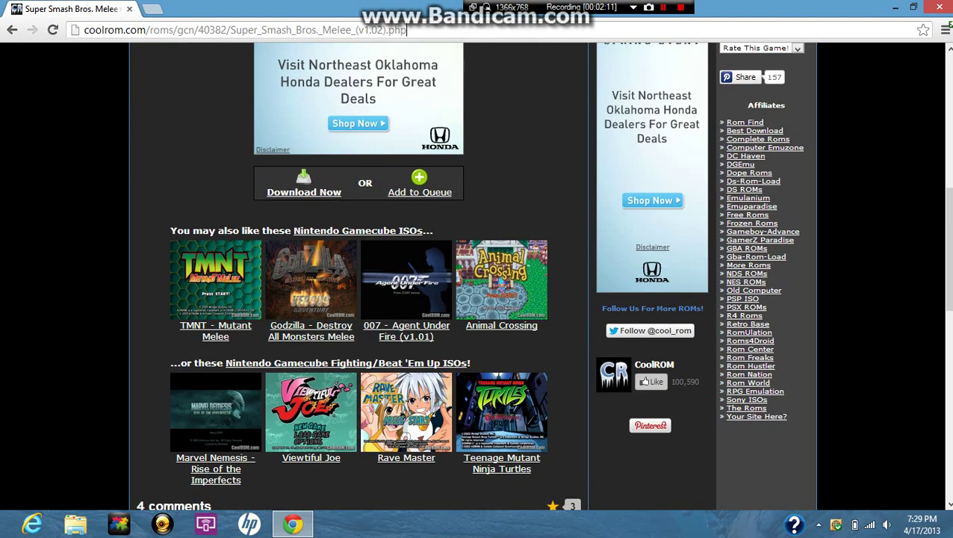
scroll(501, 478, "up", 2)
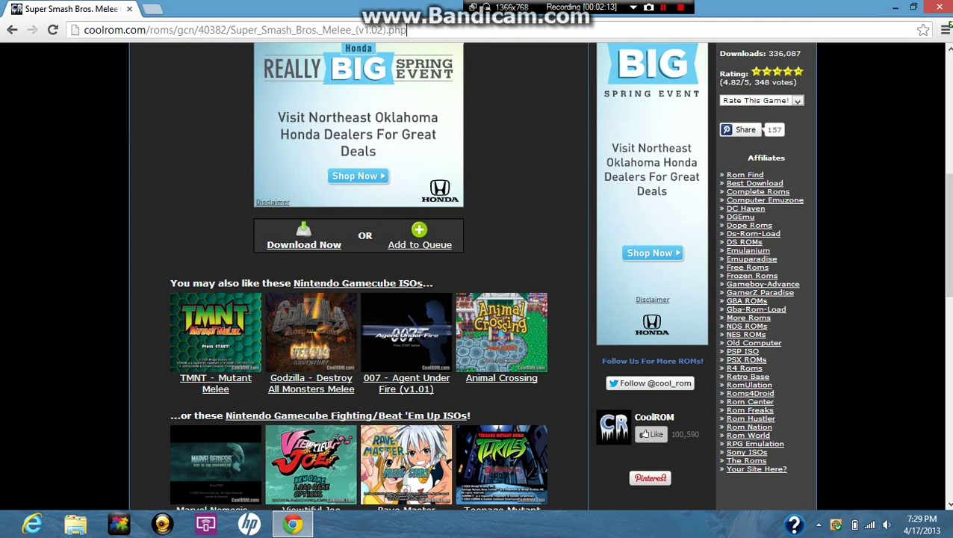
scroll(472, 276, "up", 6)
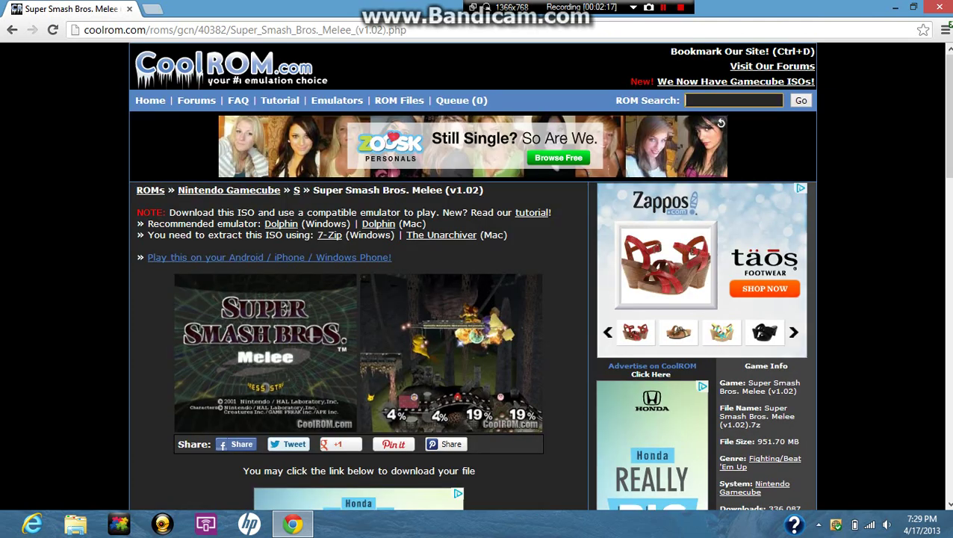
Search CoolROM for pokemon and look through the list of matching ROMs.
key("Return")
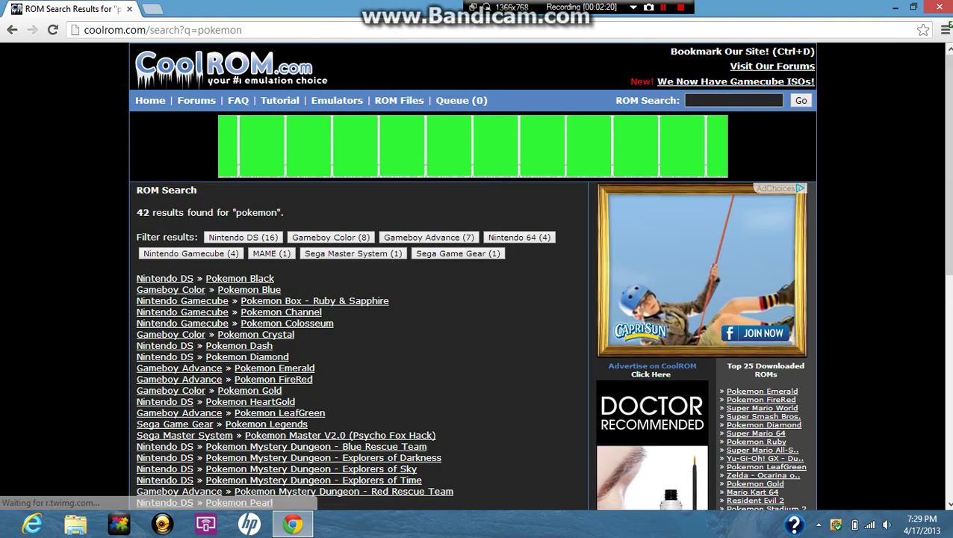
scroll(317, 244, "down", 7)
scroll(318, 244, "up", 7)
scroll(182, 306, "down", 1)
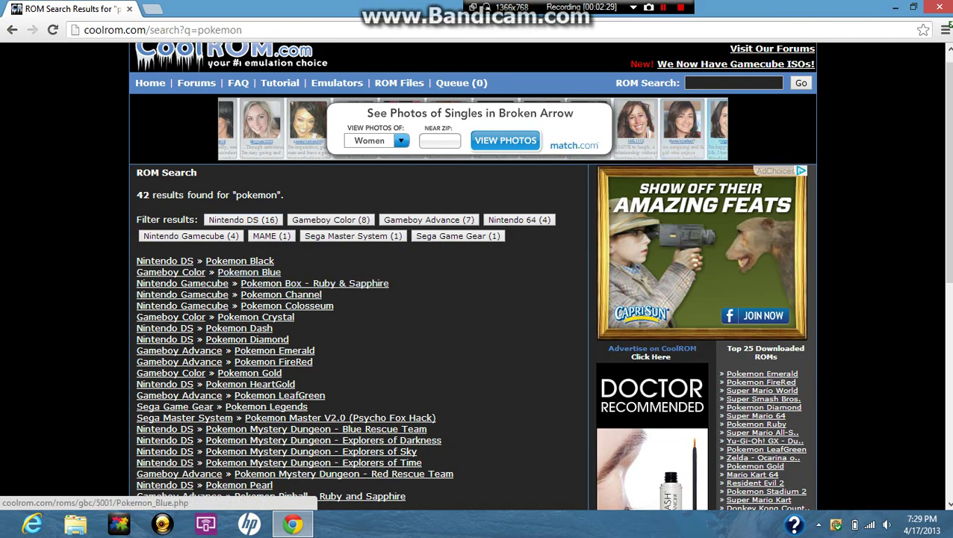
scroll(180, 143, "down", 6)
scroll(179, 143, "up", 6)
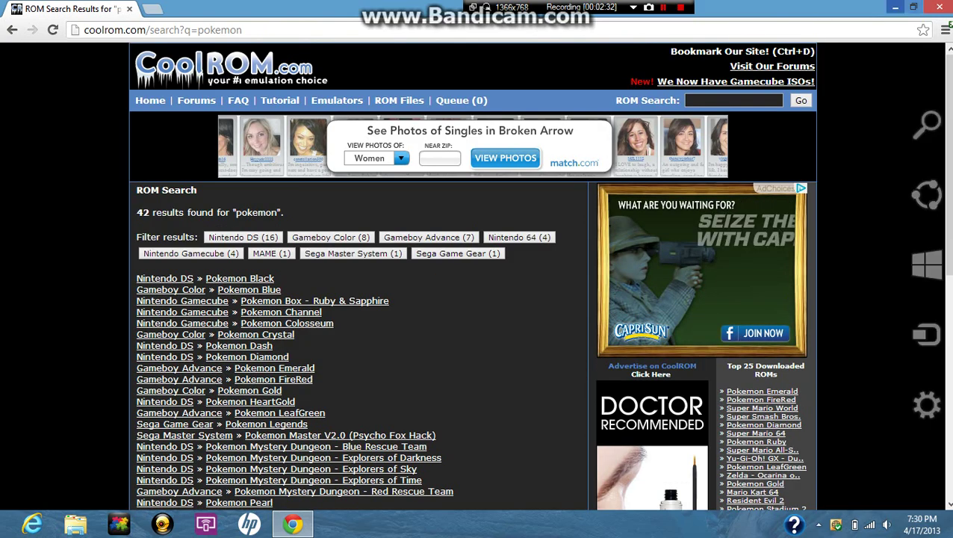
Put the browser away and open the Super Smash Bros. Melee (v1.02) archive from Downloads using File Explorer.
left_click(895, 7)
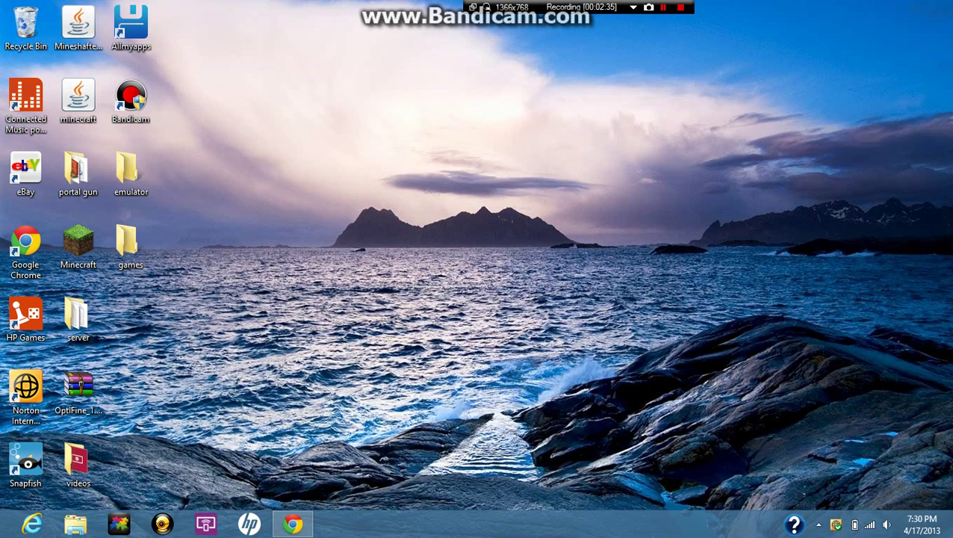
left_click(75, 524)
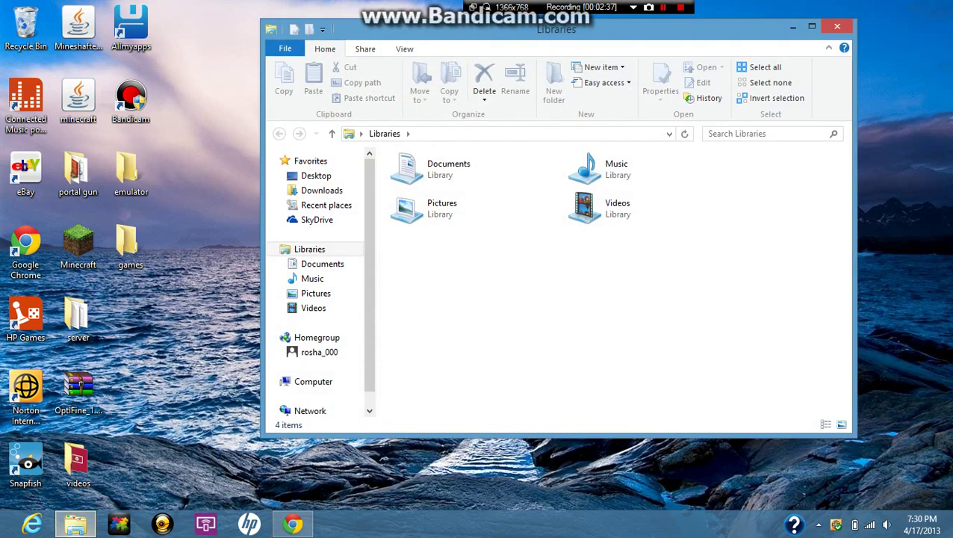
left_click(322, 190)
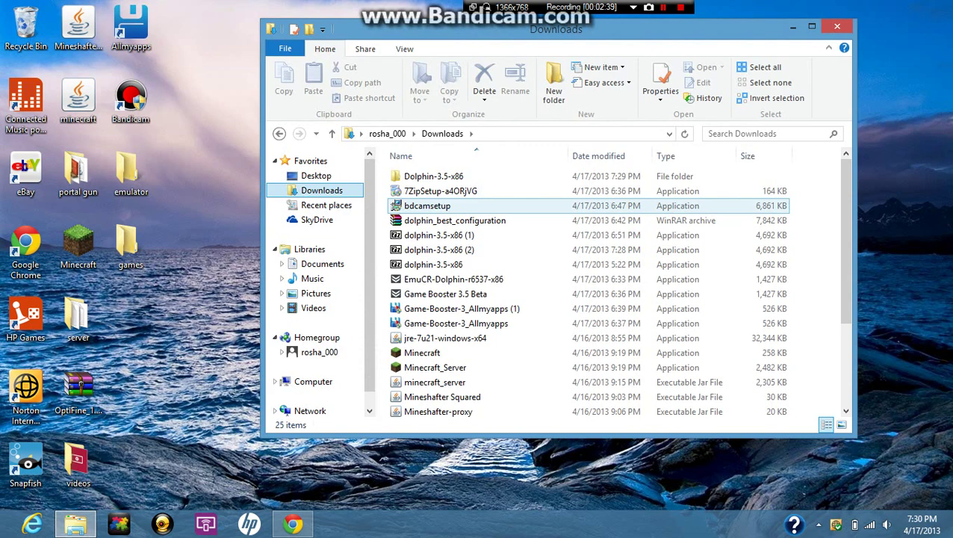
scroll(496, 264, "down", 2)
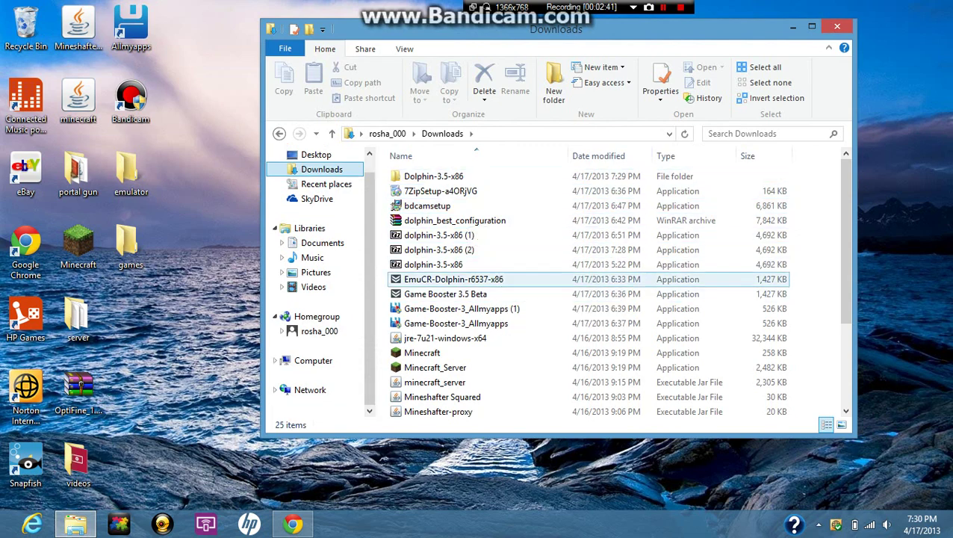
scroll(617, 289, "down", 3)
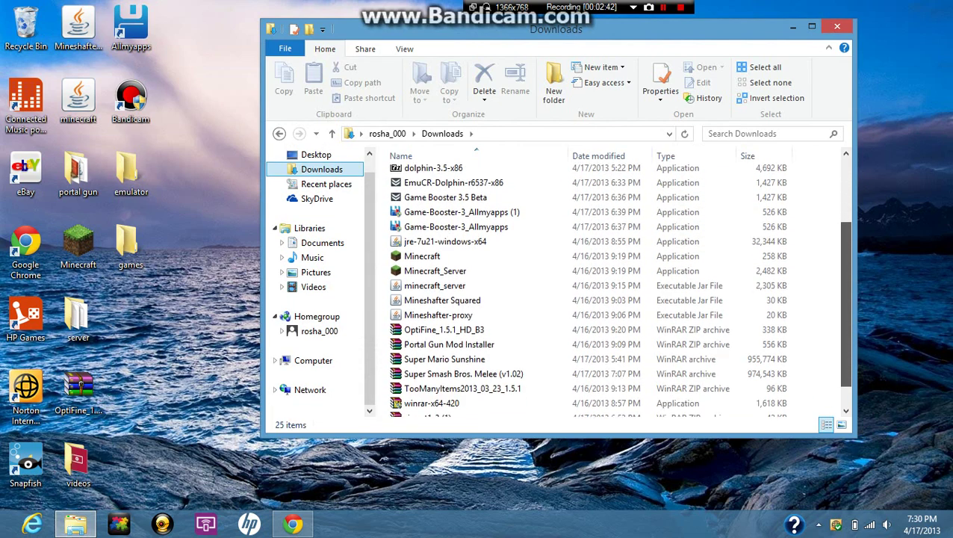
double_click(515, 349)
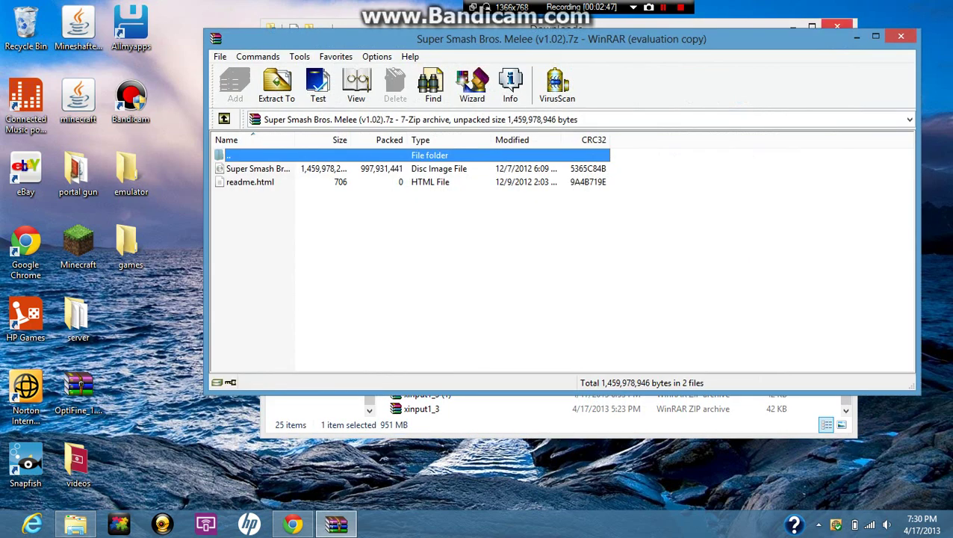
Close the Downloads window and extract the Super Smash Bros. Melee disc image from the archive into the desktop games folder.
left_click(836, 24)
left_click_drag(710, 29, 754, 34)
left_click_drag(302, 165, 131, 247)
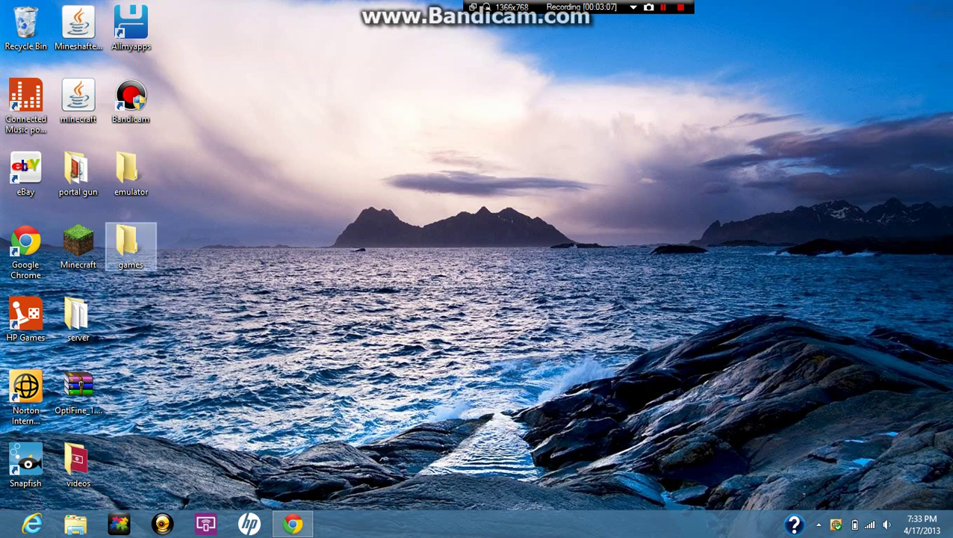
Check the contents of the desktop games folder and close it.
double_click(128, 245)
left_click_drag(384, 314, 533, 228)
left_click(828, 55)
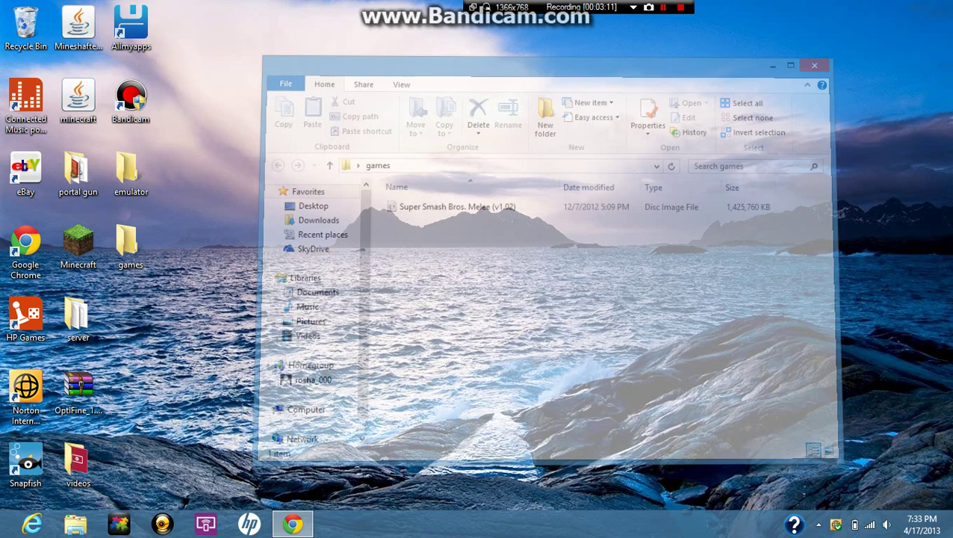
Try to launch Dolphin from the desktop emulator folder, and close the folder.
double_click(131, 174)
double_click(131, 174)
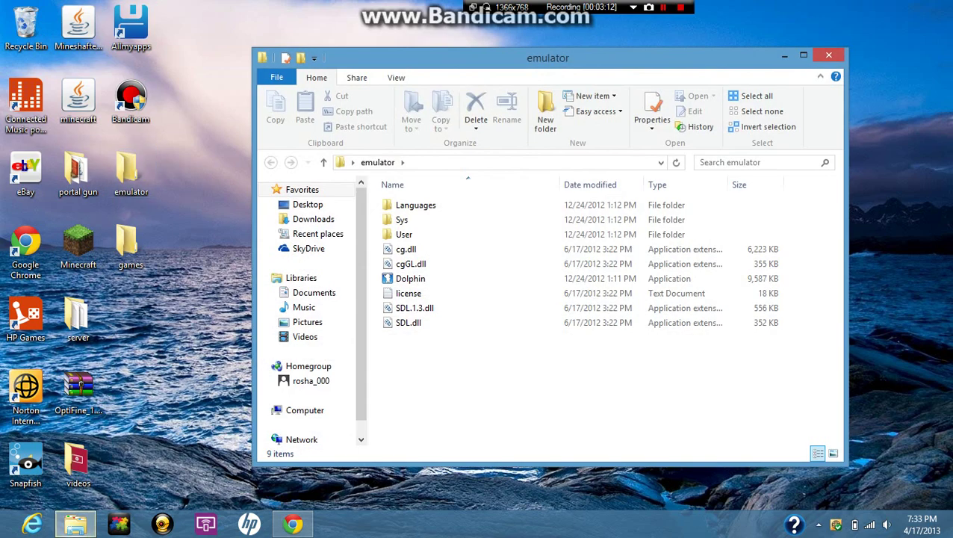
left_click(661, 281)
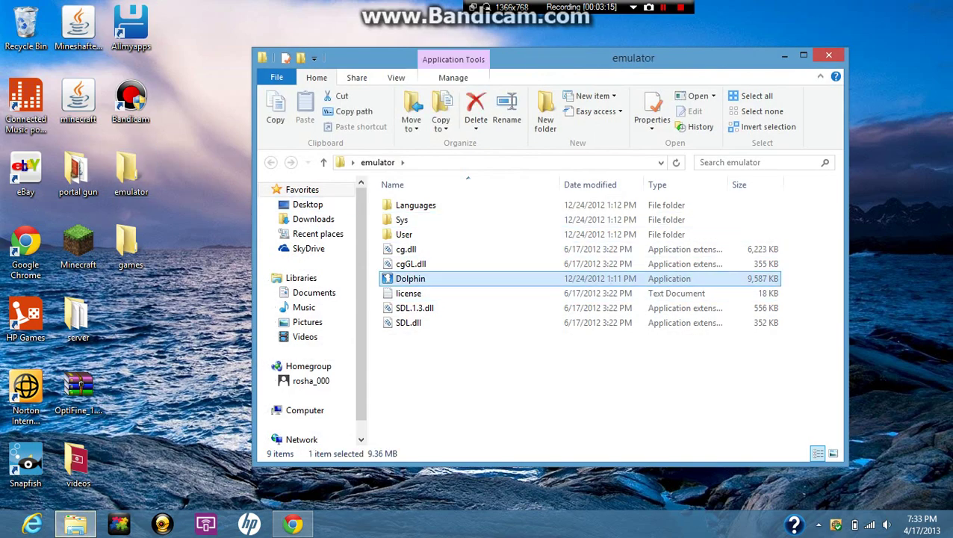
key("Return")
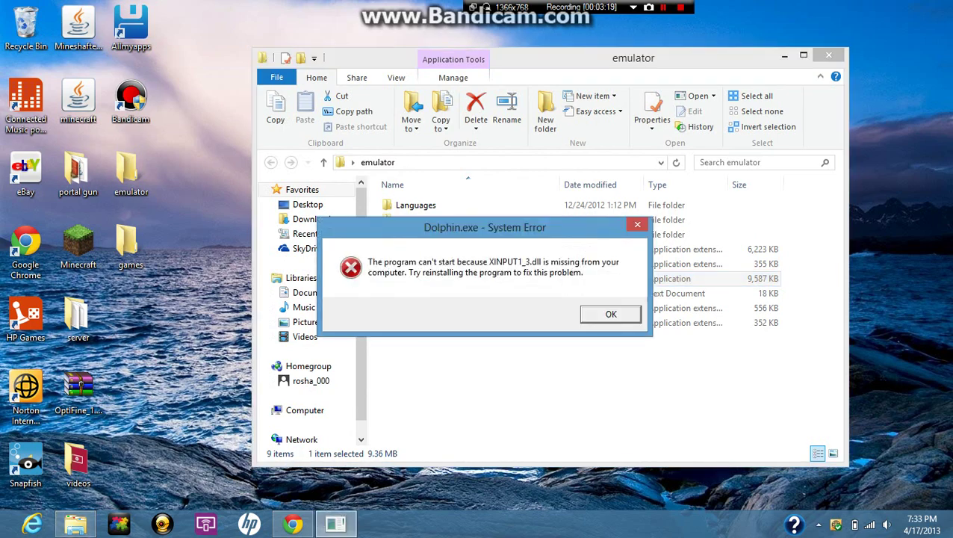
left_click(637, 225)
left_click(828, 56)
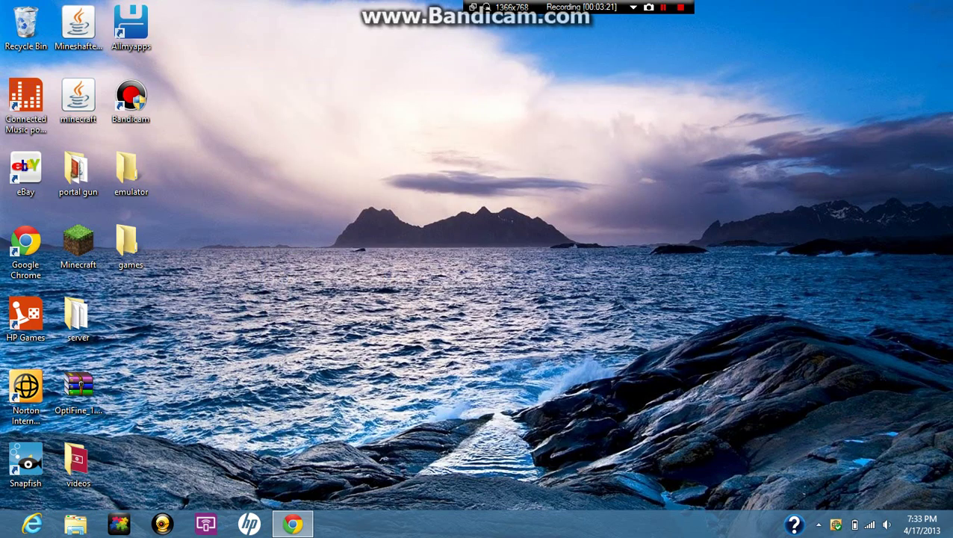
Switch back to Chrome, go to google.com and search for xinput1_3.dll.
key("alt+Tab")
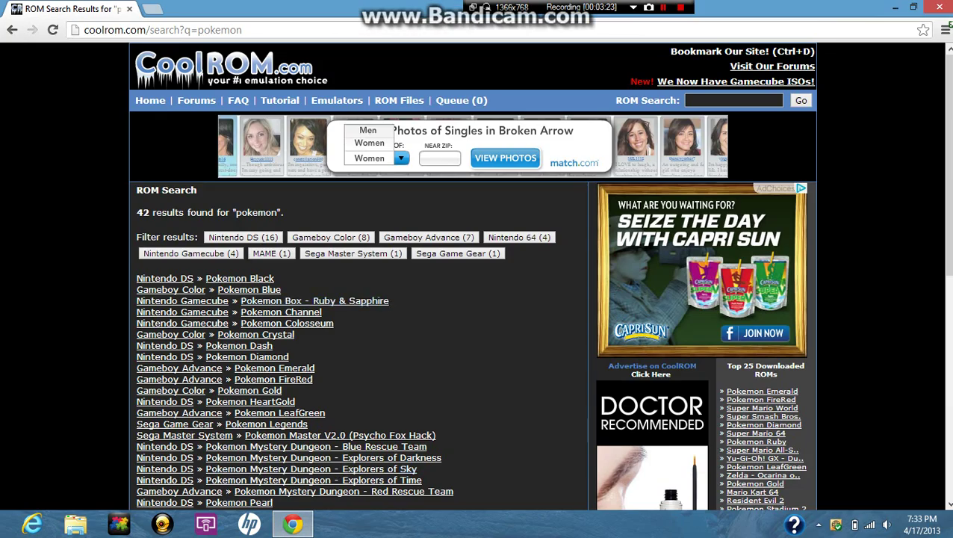
type("google.com")
key("Return")
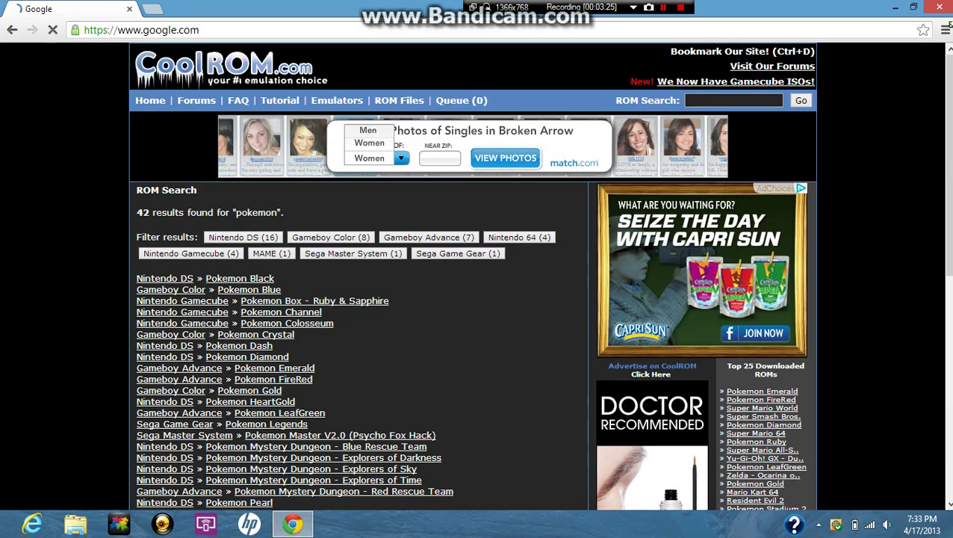
type("x")
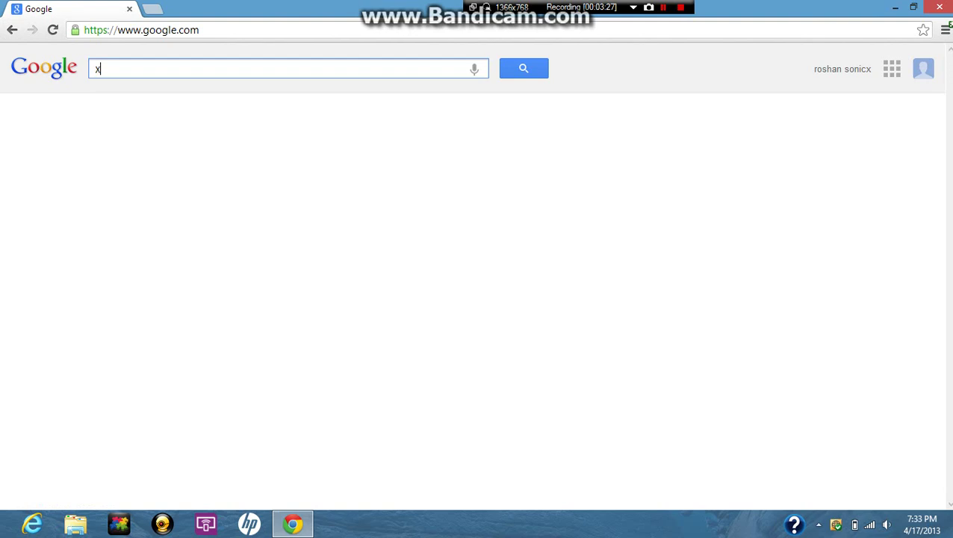
type("input")
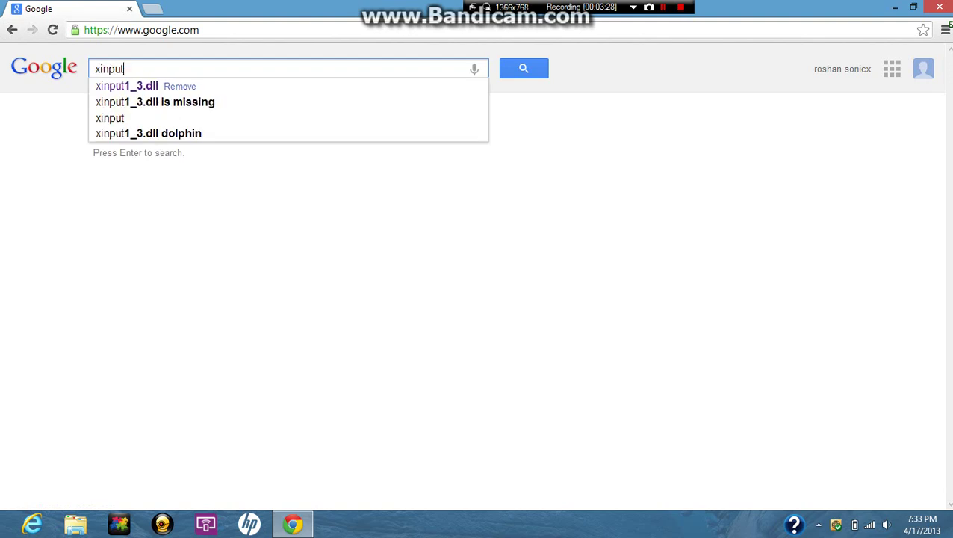
left_click(134, 86)
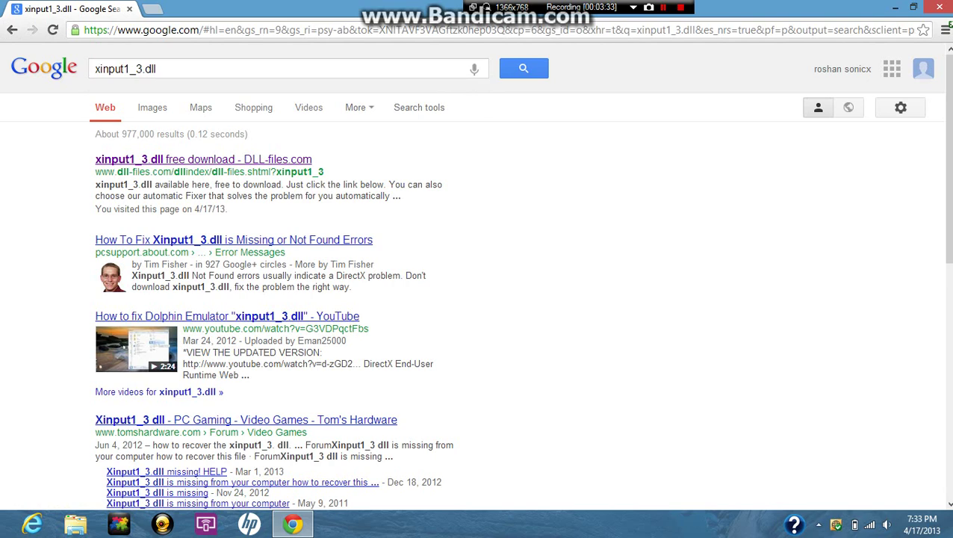
Download the xinput1_3.dll zip file from the DLL-files.com result and open the archive.
left_click(203, 159)
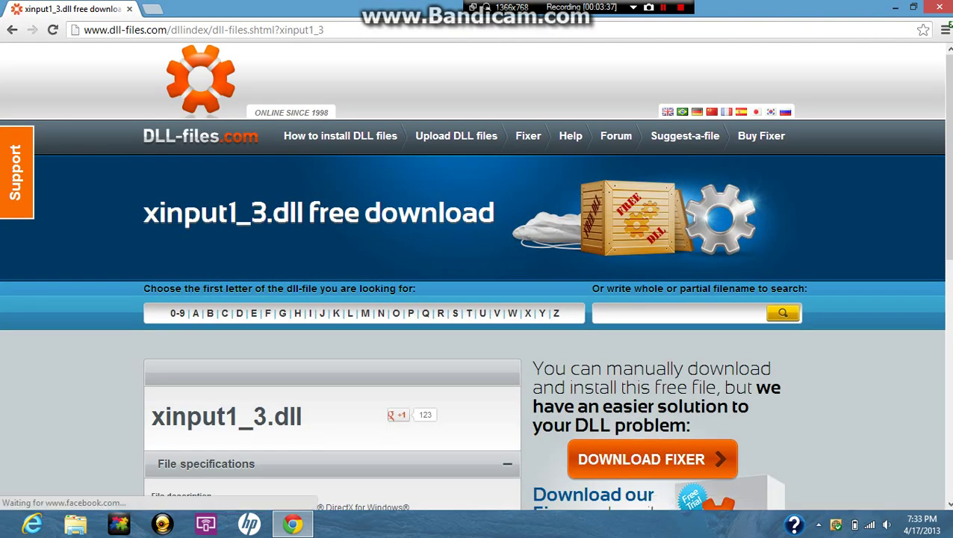
scroll(476, 276, "down", 8)
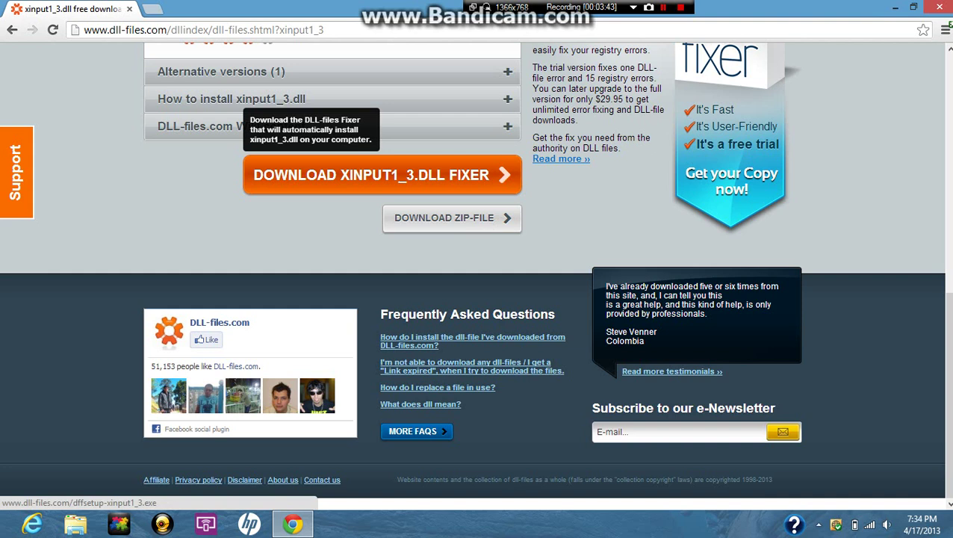
left_click(448, 217)
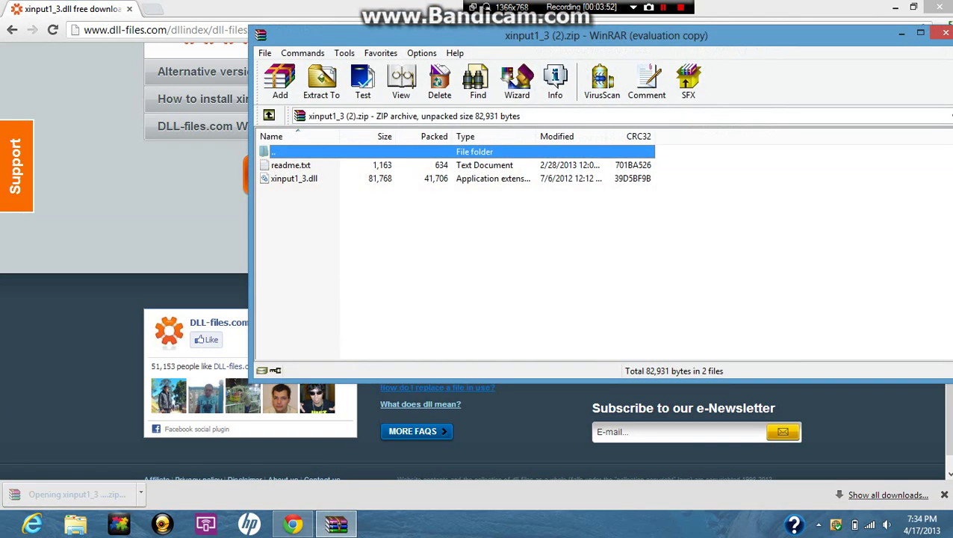
Minimize the browser, extract xinput1_3.dll from the archive into the desktop emulator folder, and close WinRAR.
left_click(895, 8)
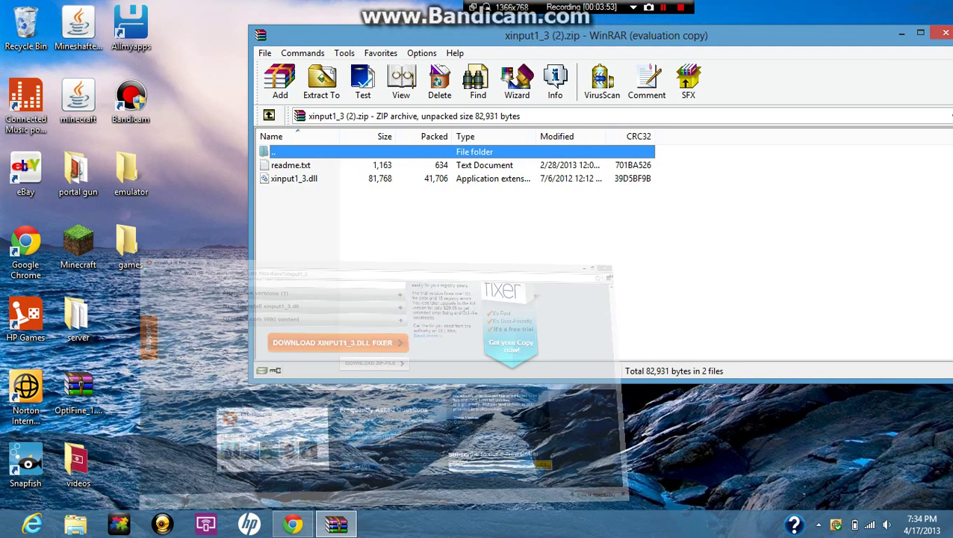
left_click_drag(366, 26, 366, 32)
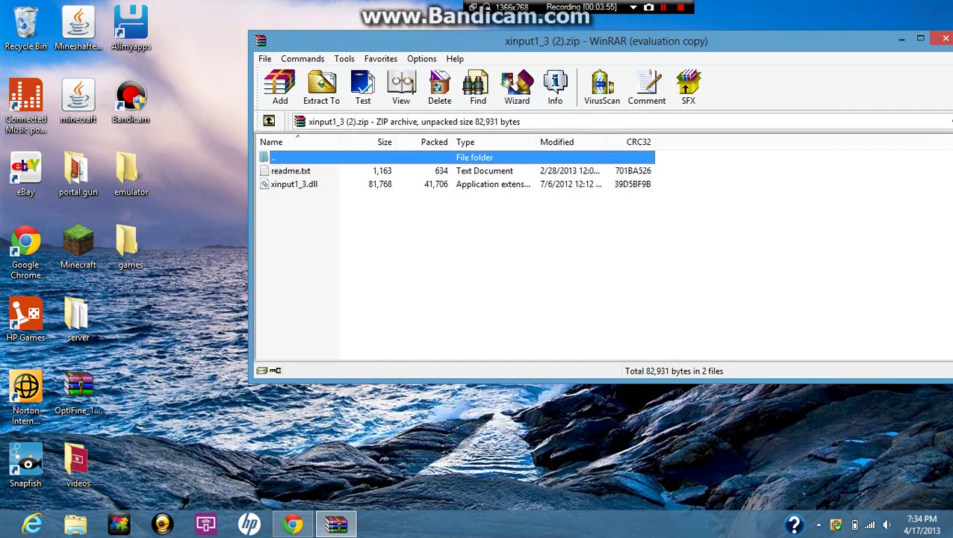
left_click_drag(293, 184, 130, 173)
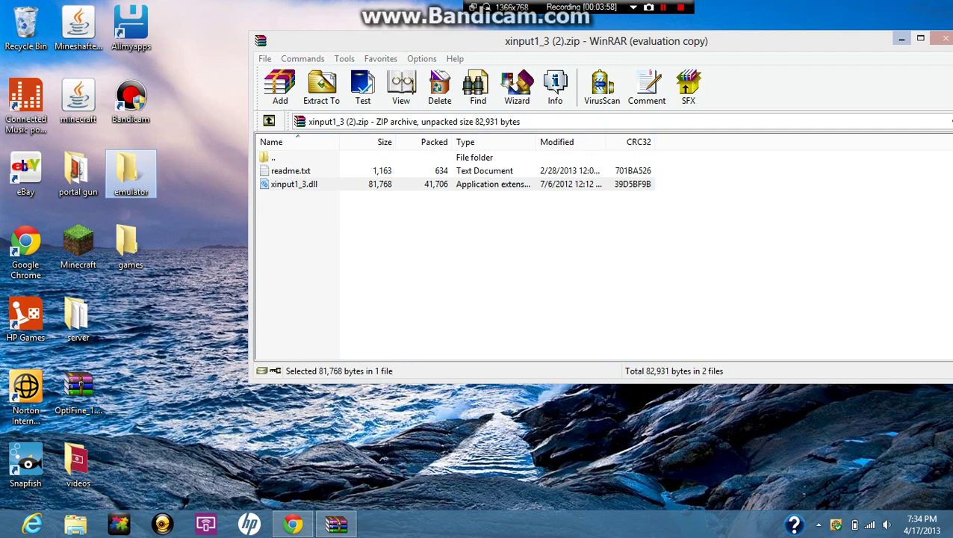
left_click(944, 38)
Launch Dolphin from the desktop emulator folder and move its window over the folder window.
double_click(131, 173)
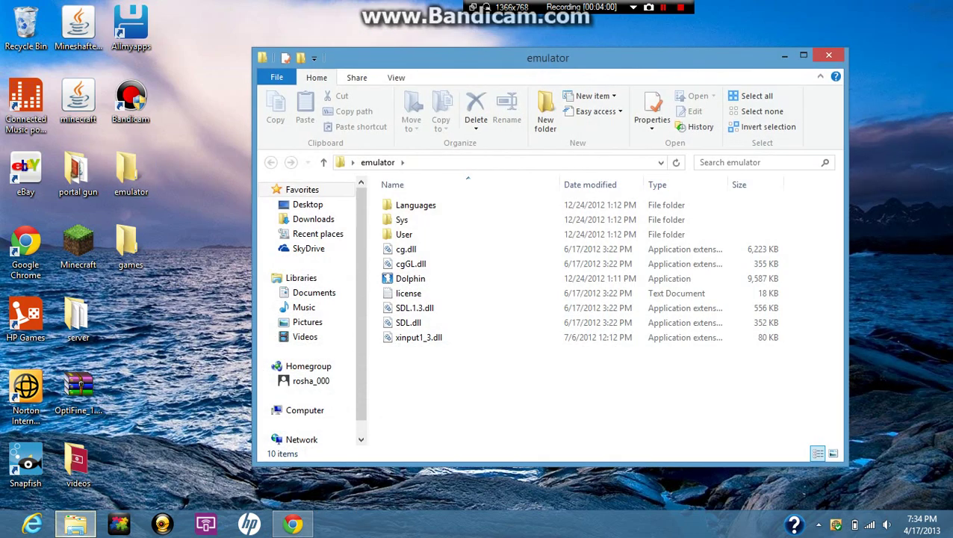
left_click_drag(448, 393, 449, 366)
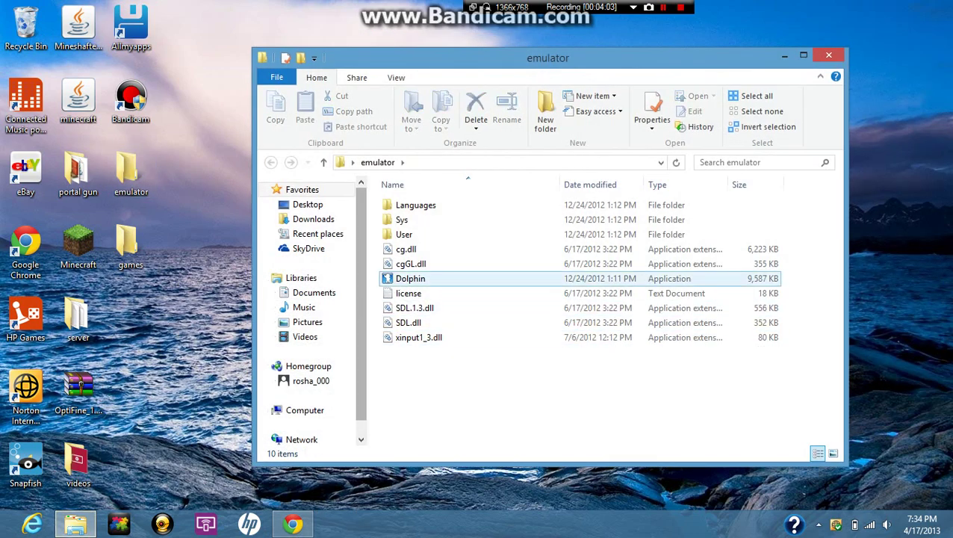
double_click(410, 278)
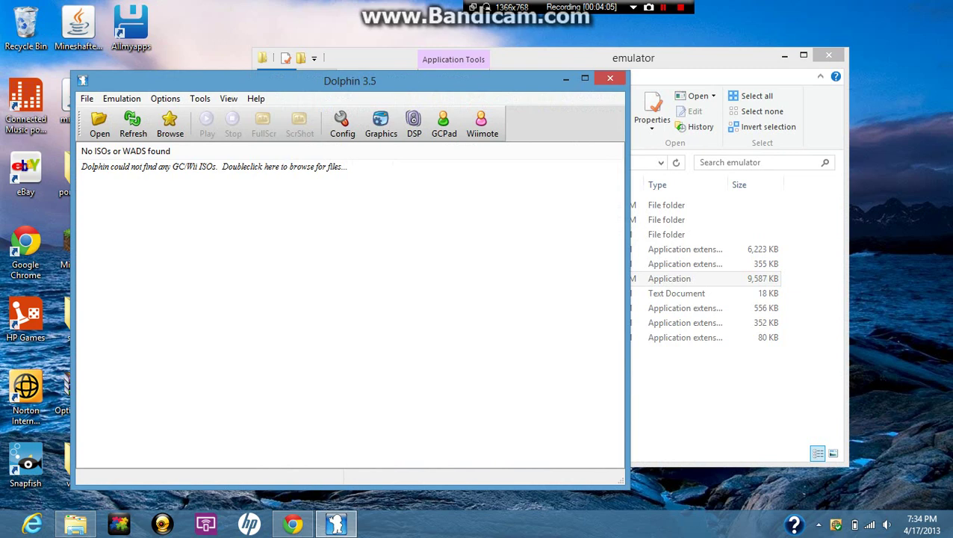
left_click_drag(374, 80, 562, 57)
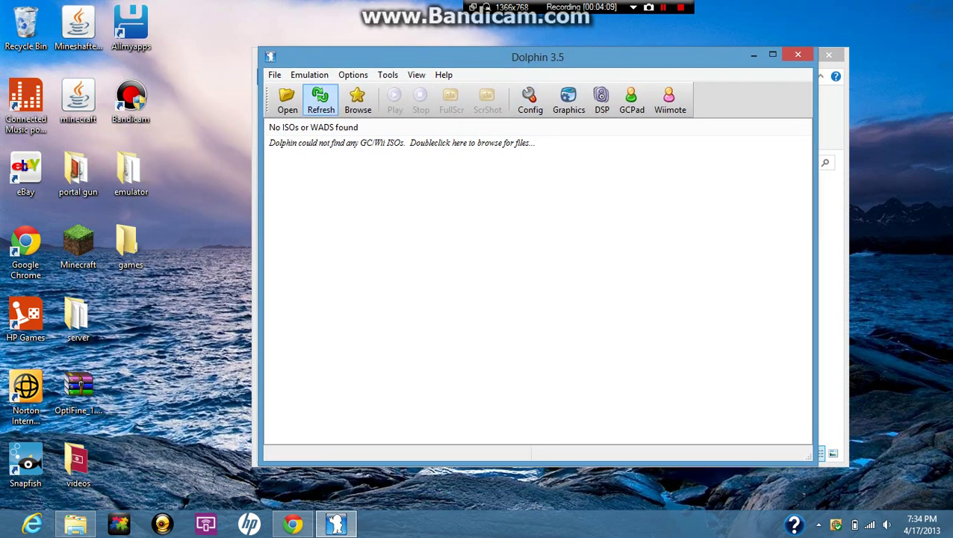
Start opening a game file in Dolphin and browse to the Desktop location.
left_click(288, 100)
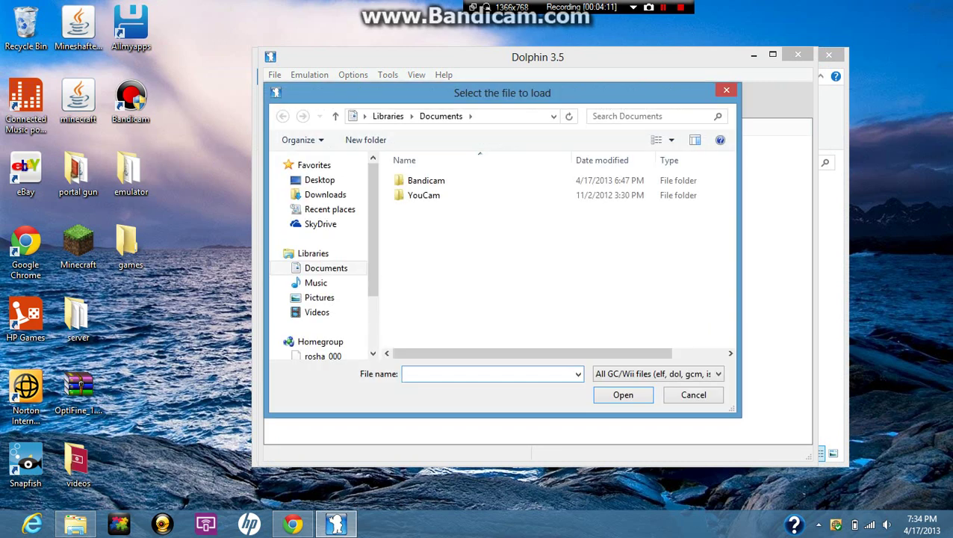
left_click(320, 180)
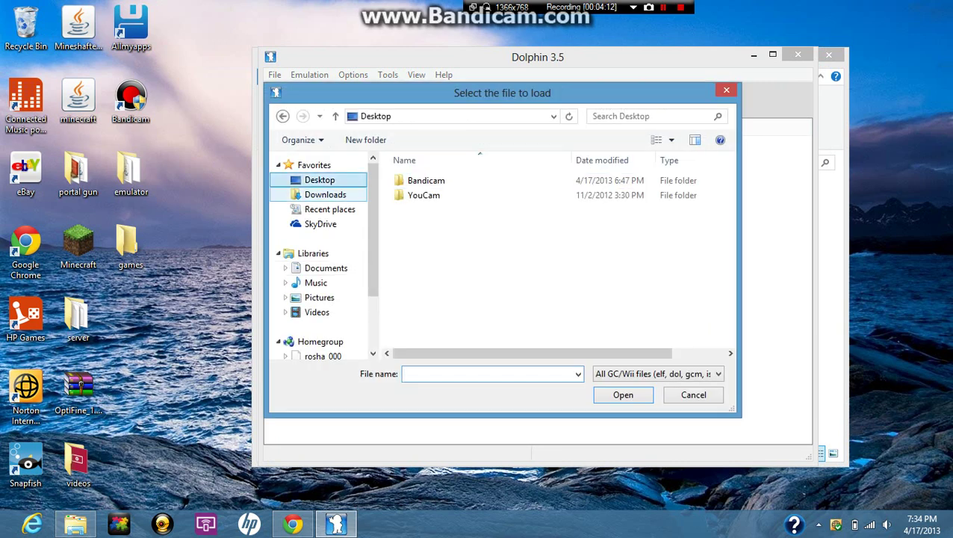
left_click(325, 195)
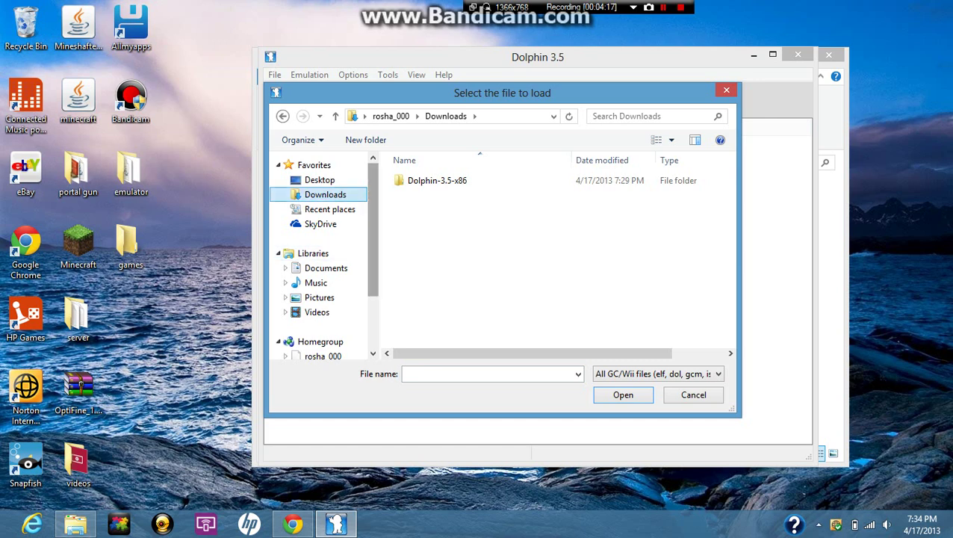
scroll(323, 254, "down", 1)
scroll(323, 254, "up", 1)
left_click(320, 180)
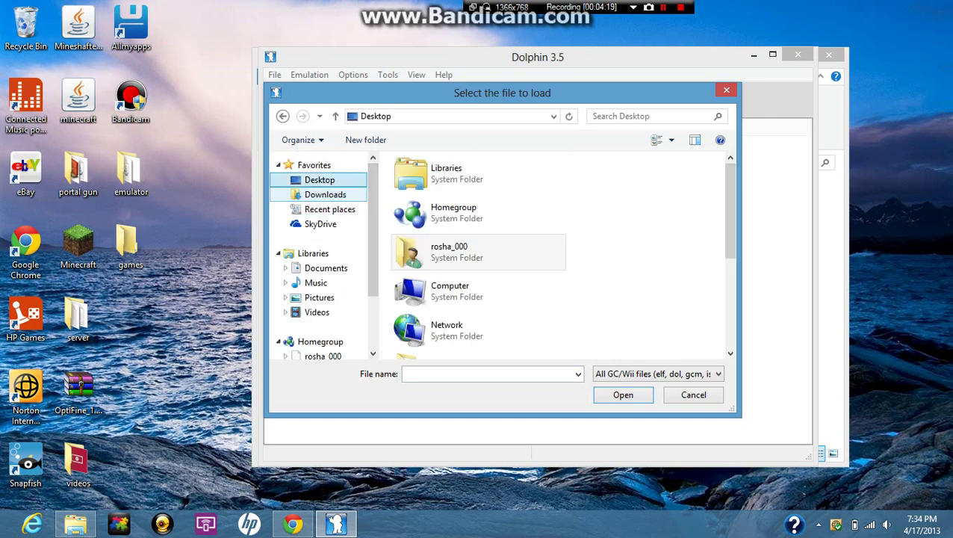
left_click(324, 194)
left_click(320, 179)
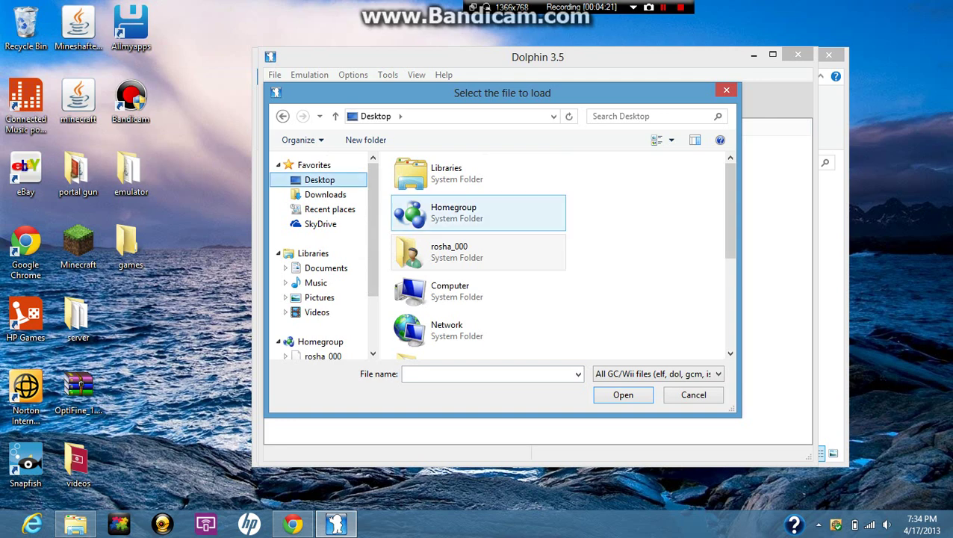
Try to load the Super Smash Bros. Melee (v1.02) disc image from the desktop games folder.
scroll(324, 254, "down", 1)
scroll(583, 224, "down", 2)
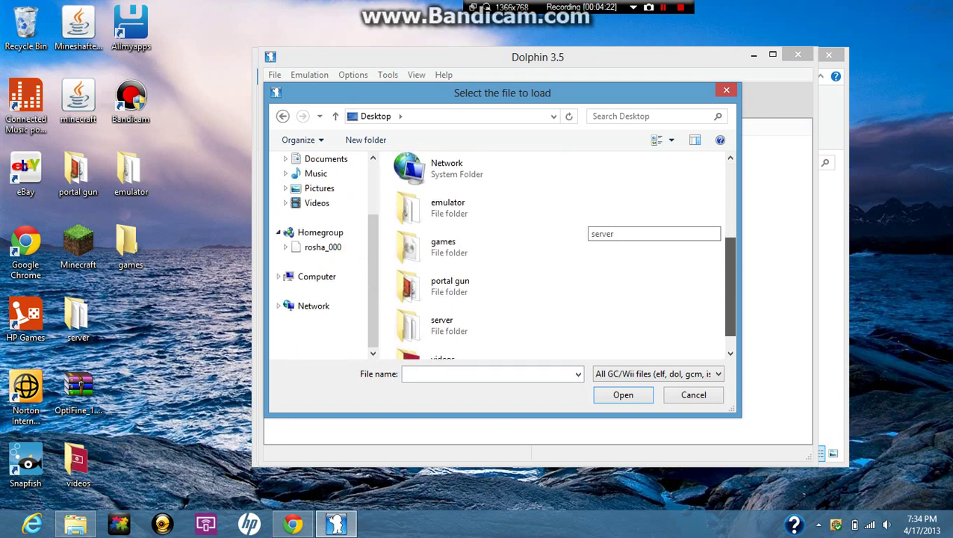
scroll(485, 254, "down", 1)
double_click(478, 224)
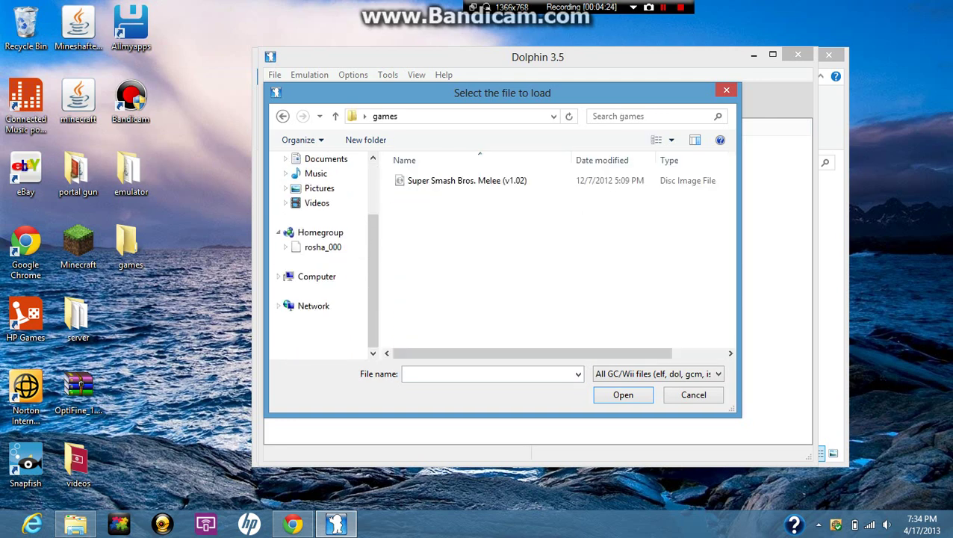
left_click(478, 180)
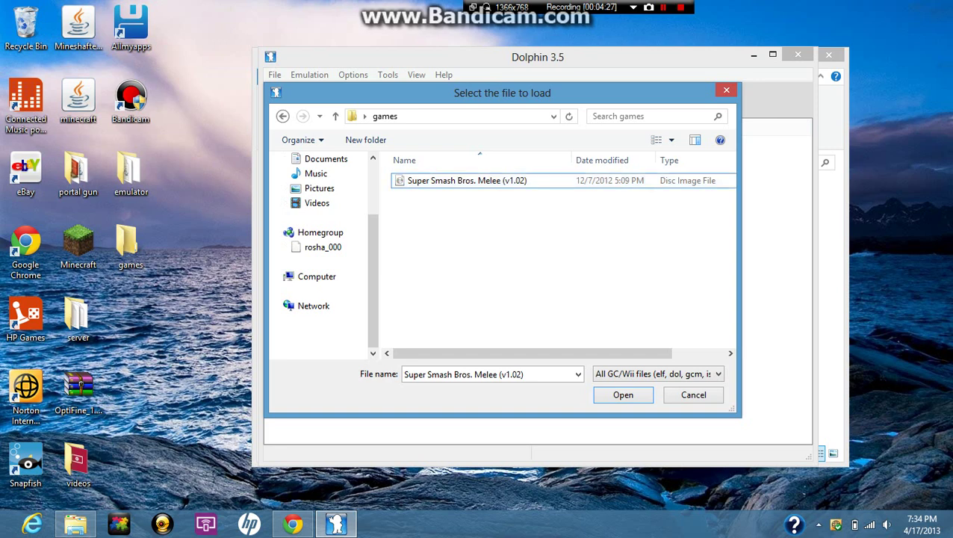
double_click(478, 181)
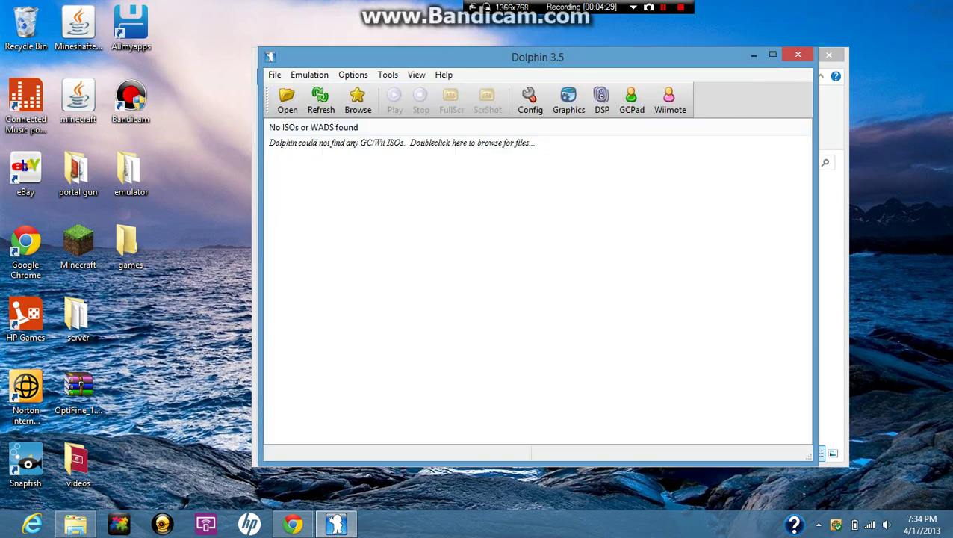
Add the desktop games folder as a game directory in Dolphin's empty game list.
double_click(455, 143)
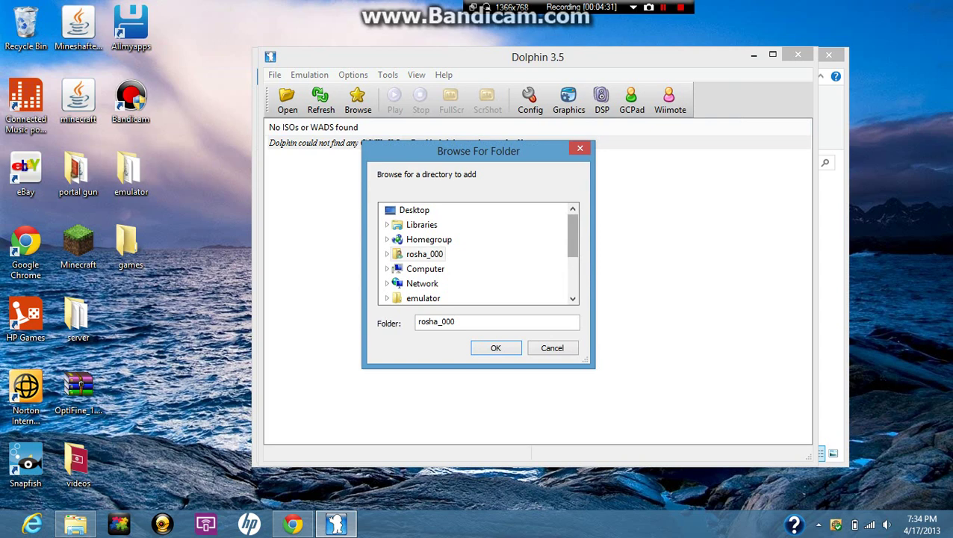
left_click_drag(573, 236, 572, 239)
scroll(477, 254, "down", 1)
left_click(418, 269)
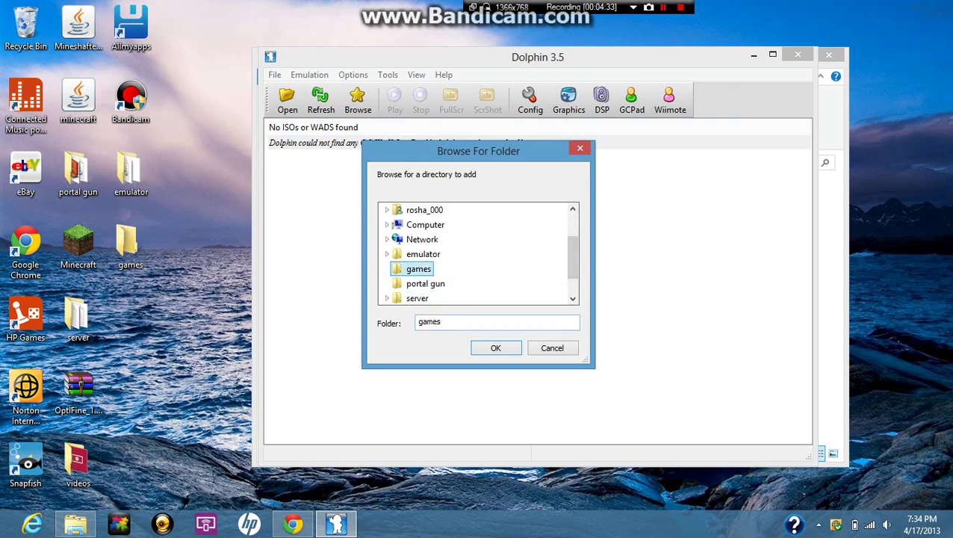
key("Return")
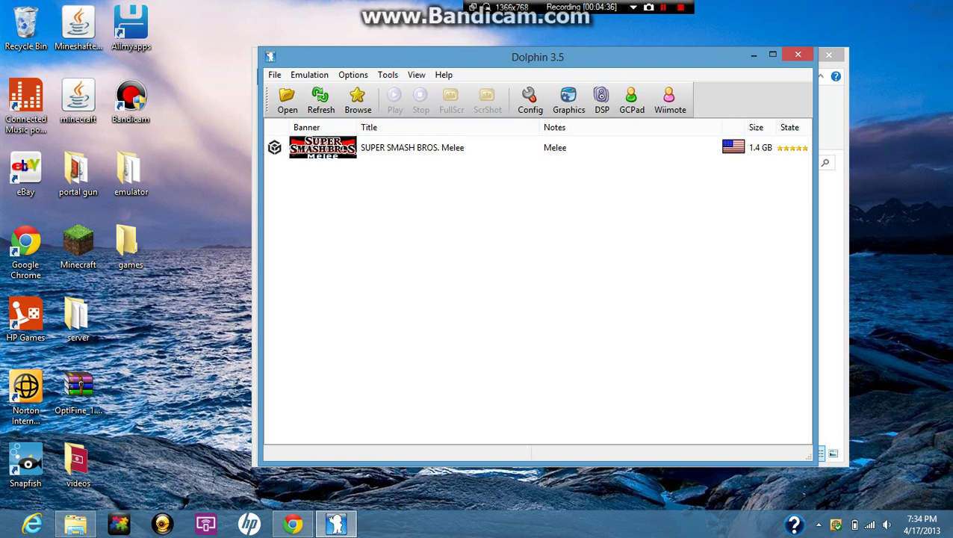
Launch SUPER SMASH BROS. Melee from the game list and agree to create game data on the Slot A memory card.
left_click_drag(349, 197, 358, 153)
double_click(359, 153)
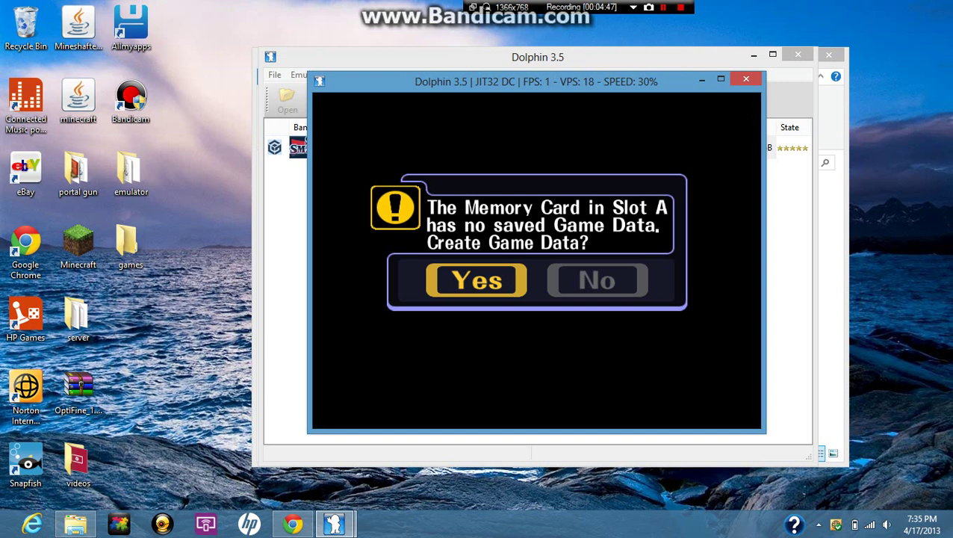
key("x")
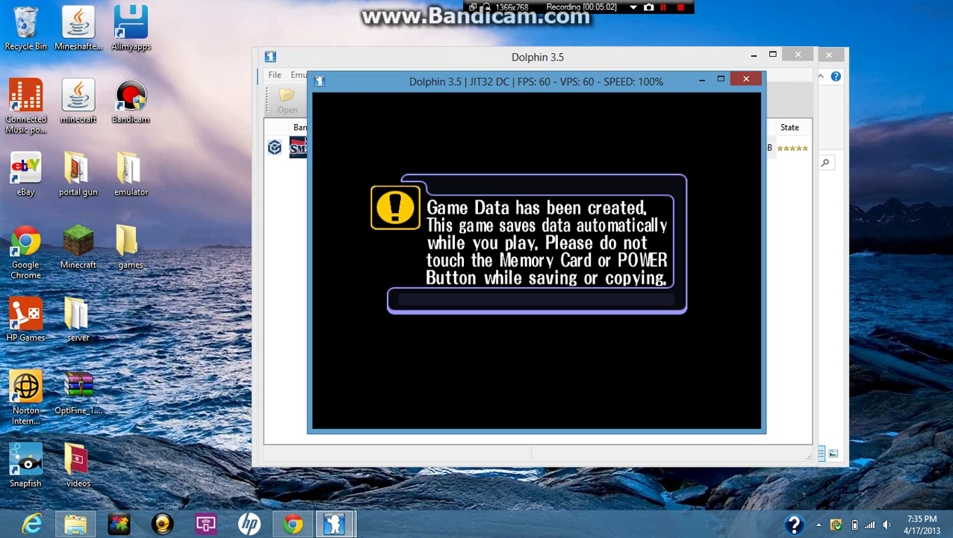
Close the running game, the Dolphin main window and the emulator folder window.
left_click(745, 78)
left_click(798, 54)
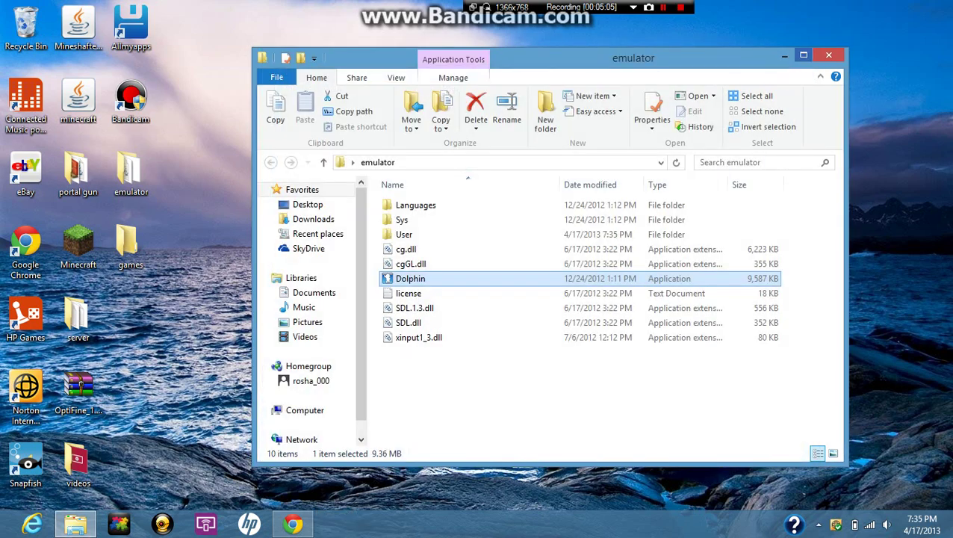
left_click(828, 54)
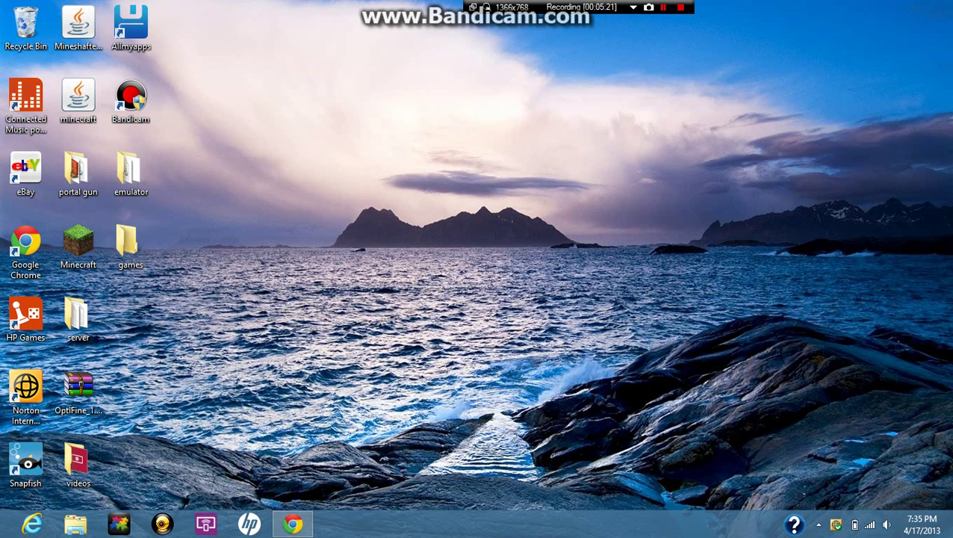
left_click_drag(172, 278, 142, 1)
key("shift+F12")
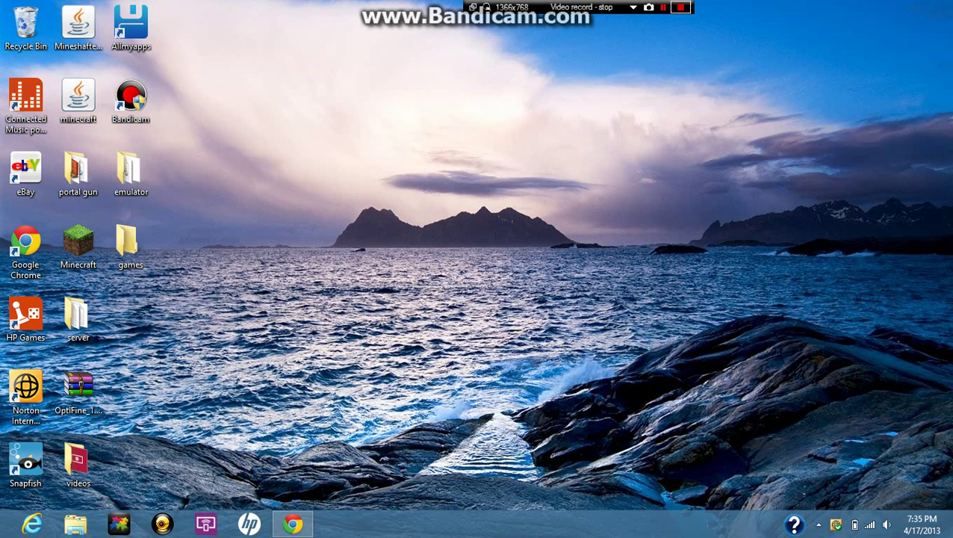